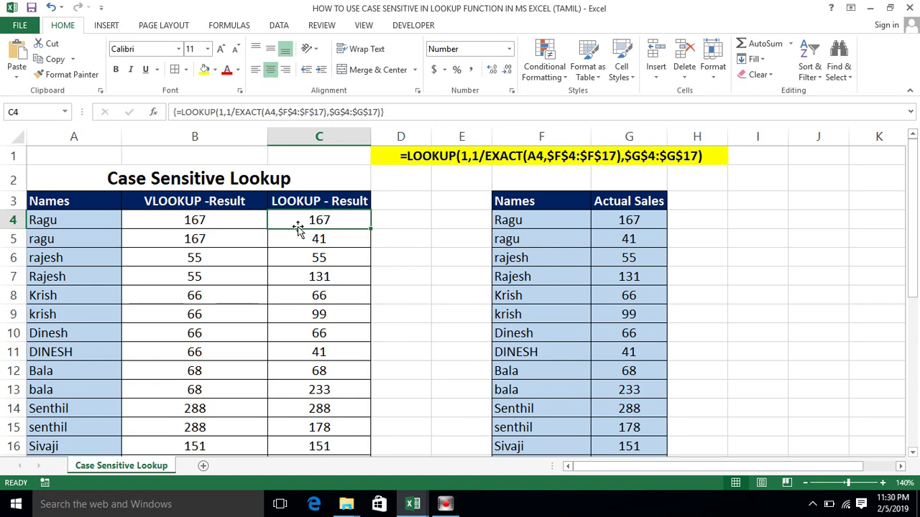
Examine the VLOOKUP -Result and LOOKUP - Result columns beside the Names column
{"action": "left_click", "coordinate": [403, 217]}
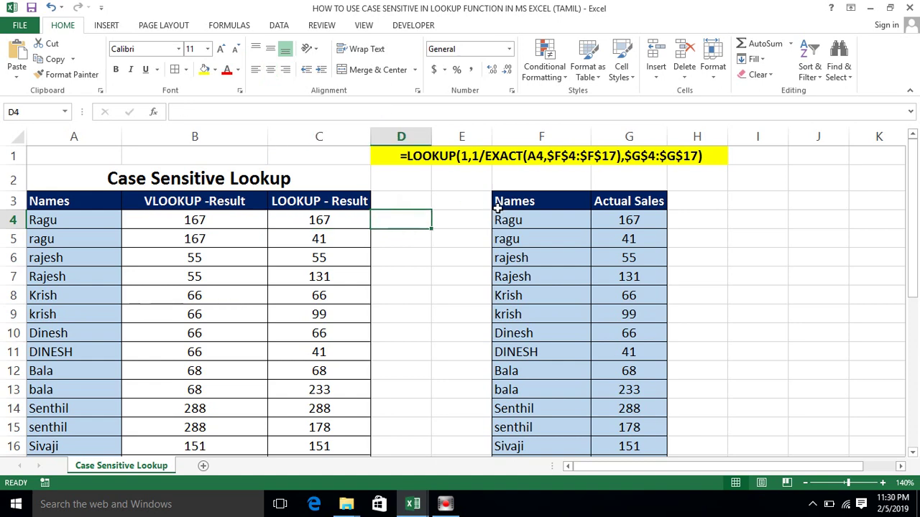
{"action": "left_click", "coordinate": [419, 185]}
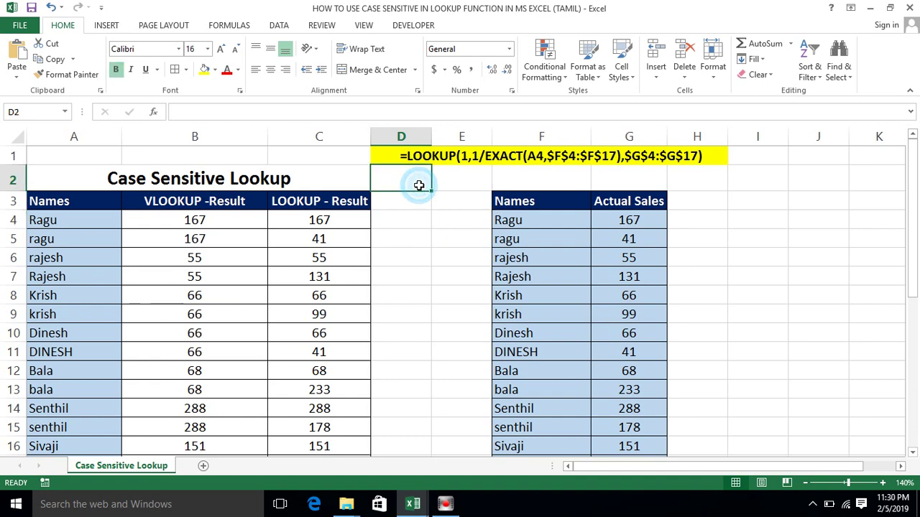
{"action": "left_click", "coordinate": [310, 208]}
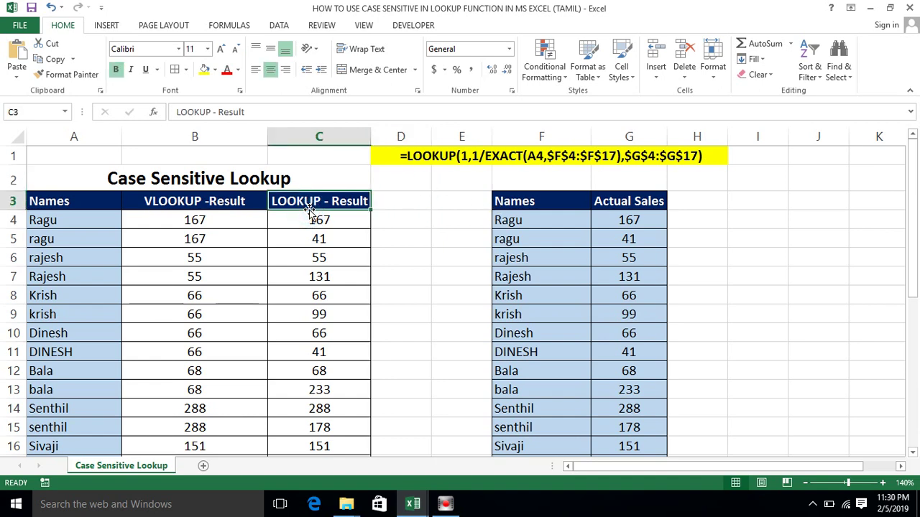
{"action": "left_click", "coordinate": [398, 212]}
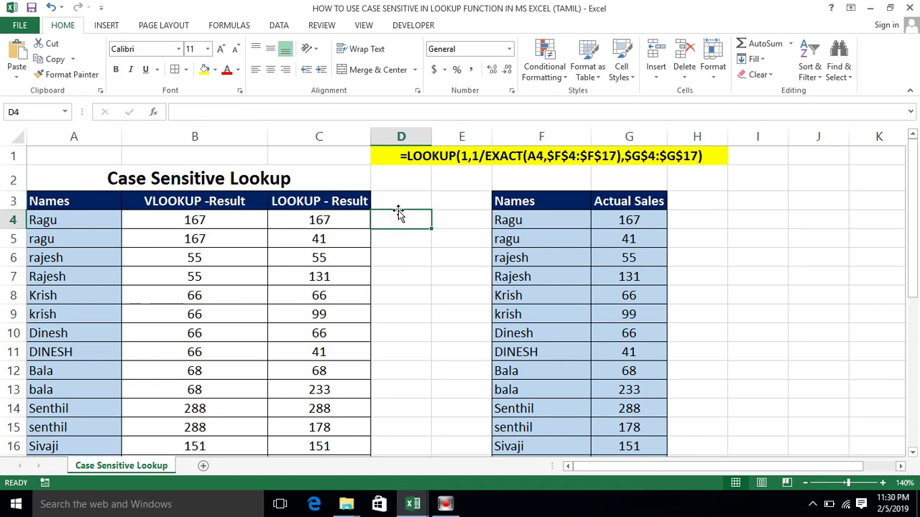
{"action": "left_click", "coordinate": [299, 201]}
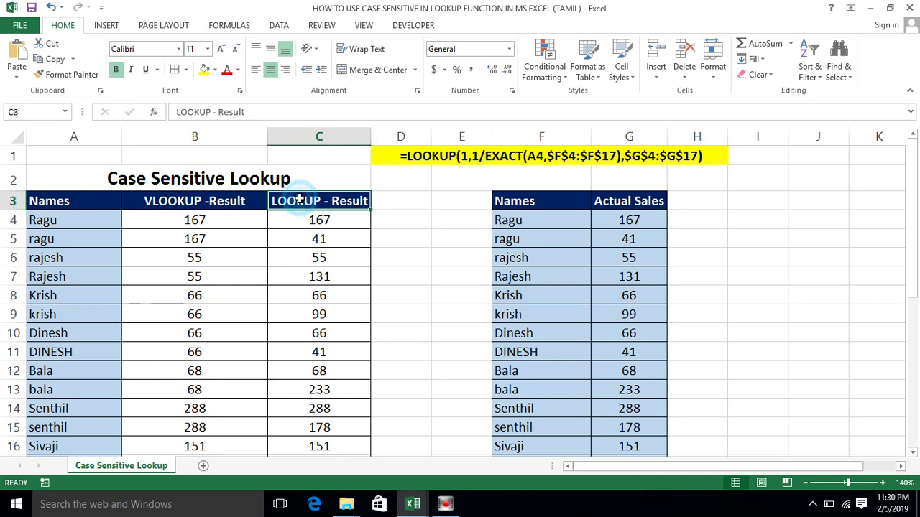
{"action": "left_click", "coordinate": [390, 228]}
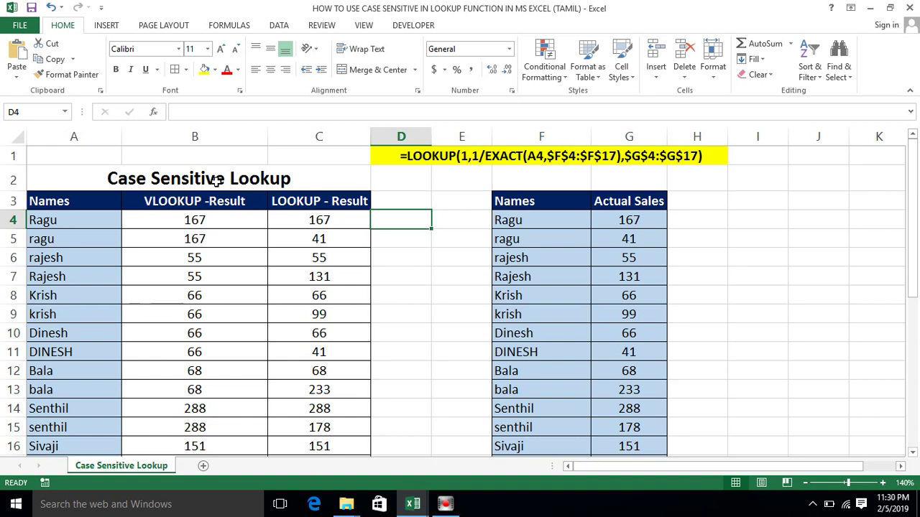
{"action": "left_click", "coordinate": [156, 204]}
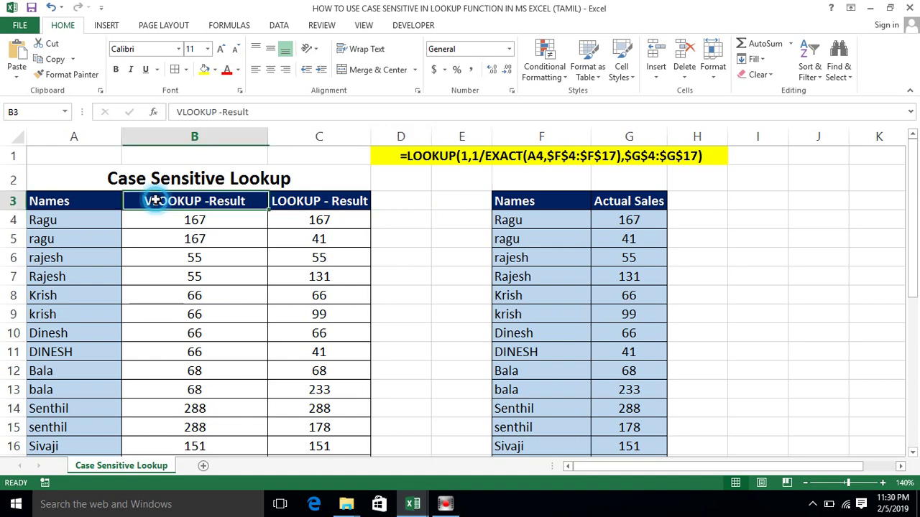
{"action": "left_click", "coordinate": [81, 202]}
{"action": "left_click", "coordinate": [44, 224]}
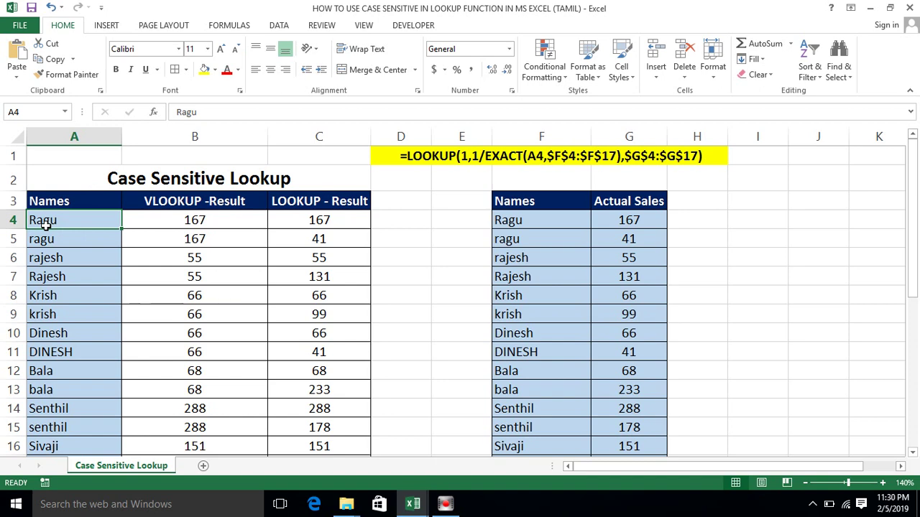
Compare the names in column A that differ only in capitalization with their entries in the Actual Sales table
{"action": "left_click", "coordinate": [406, 221]}
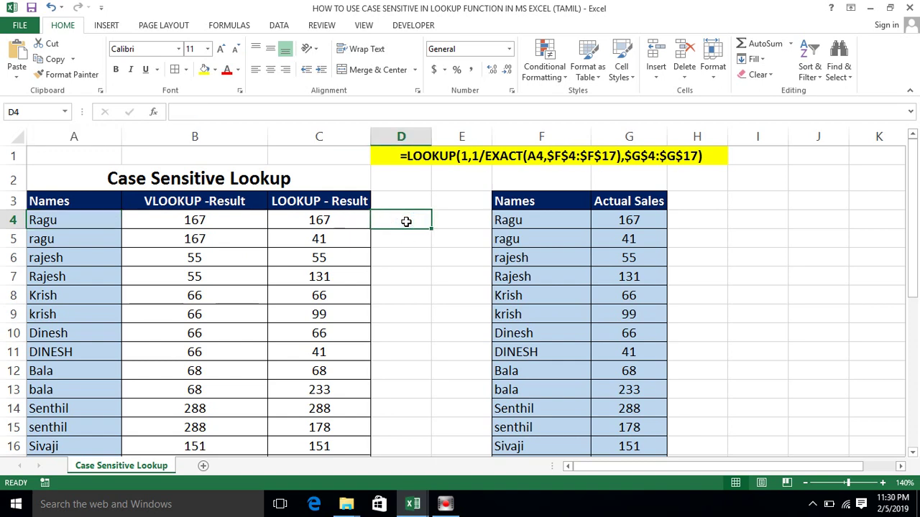
{"action": "left_click_drag", "start_coordinate": [521, 216], "coordinate": [612, 237]}
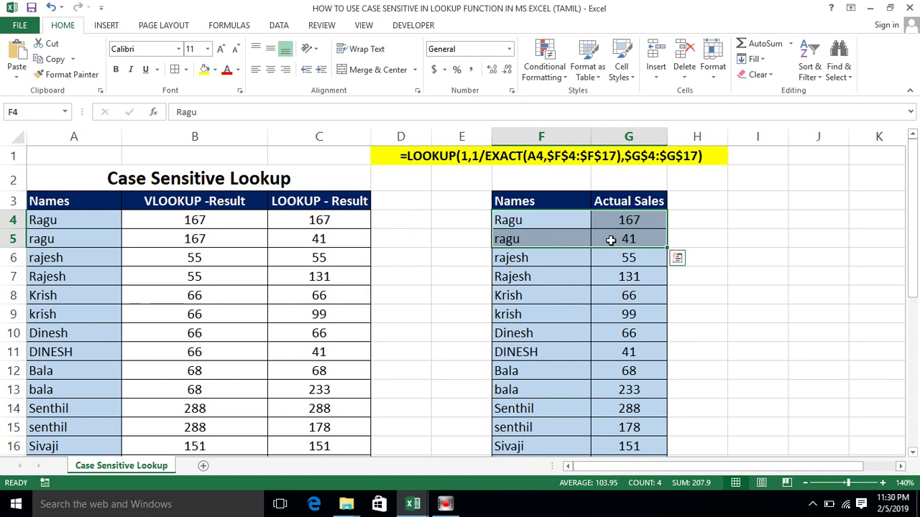
{"action": "left_click", "coordinate": [42, 223]}
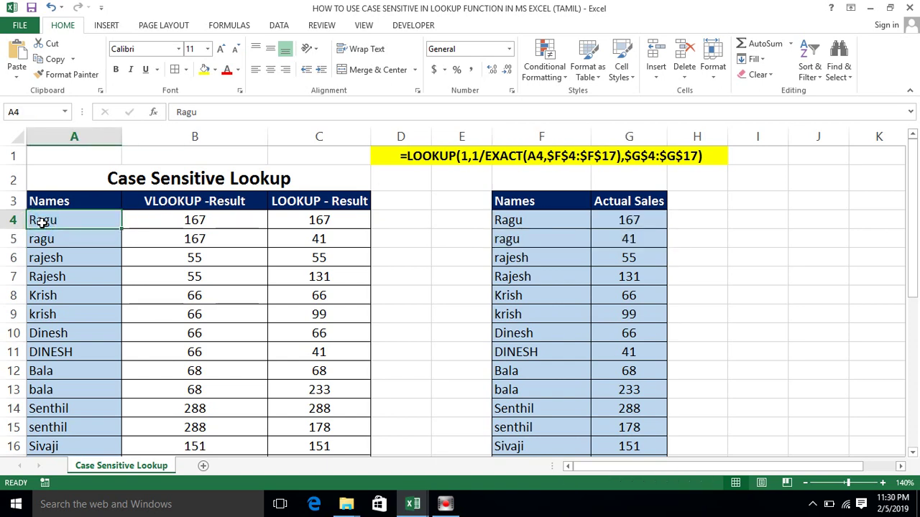
{"action": "key", "text": "Return"}
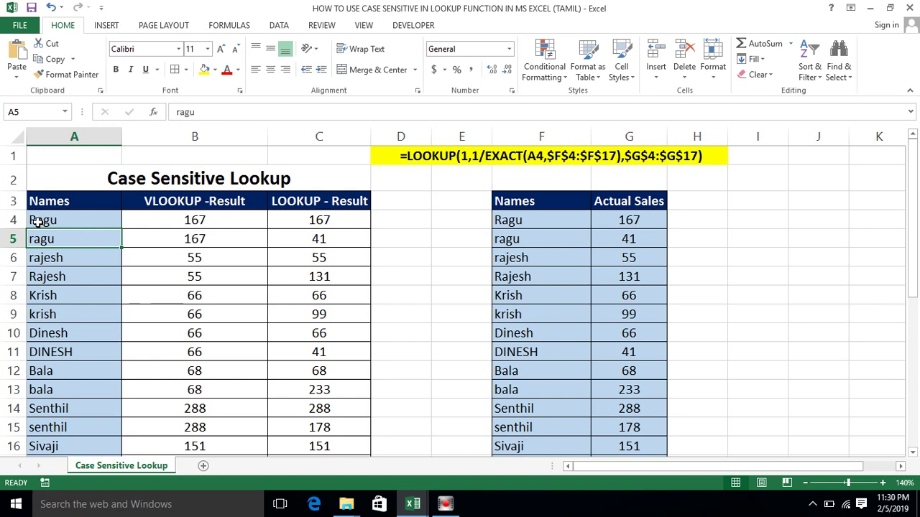
{"action": "left_click", "coordinate": [39, 222]}
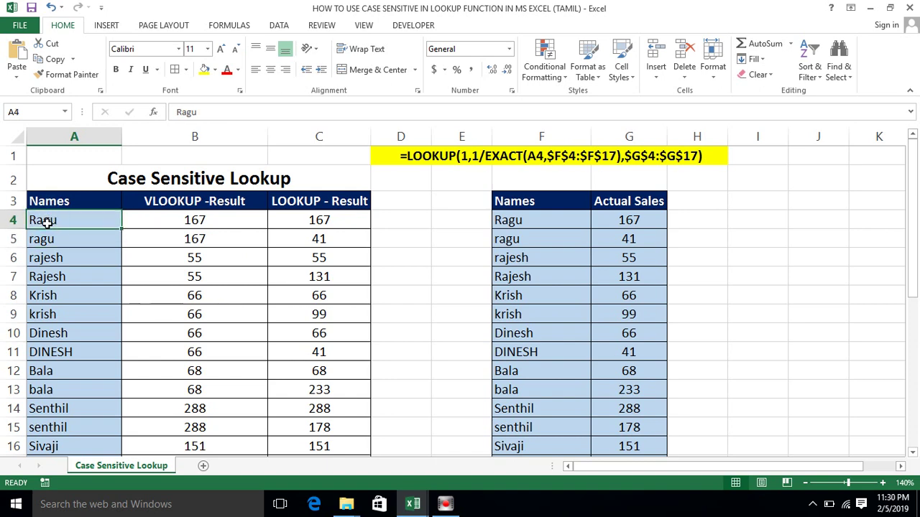
{"action": "left_click", "coordinate": [34, 241]}
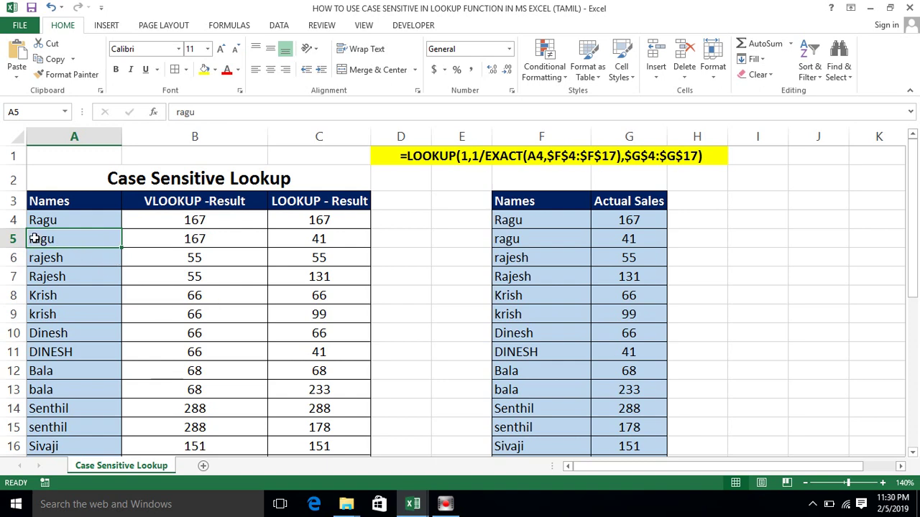
{"action": "left_click", "coordinate": [67, 218]}
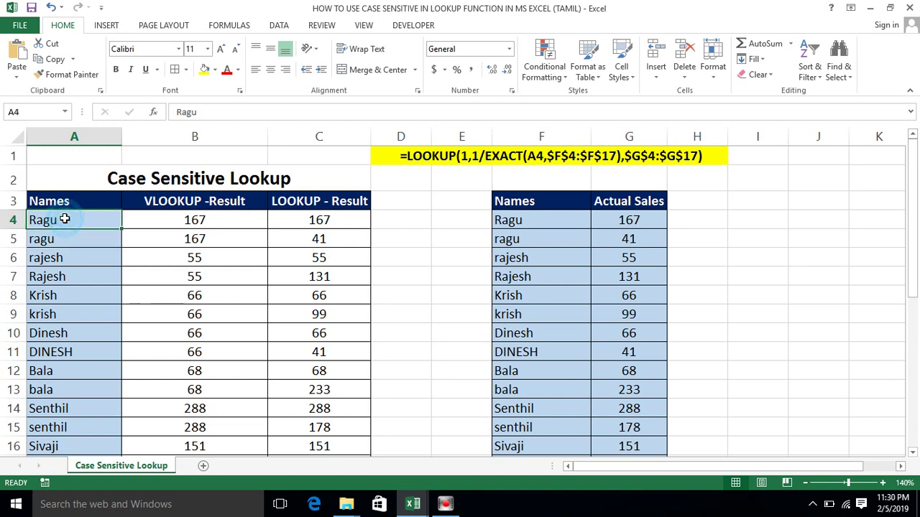
{"action": "left_click", "coordinate": [50, 251]}
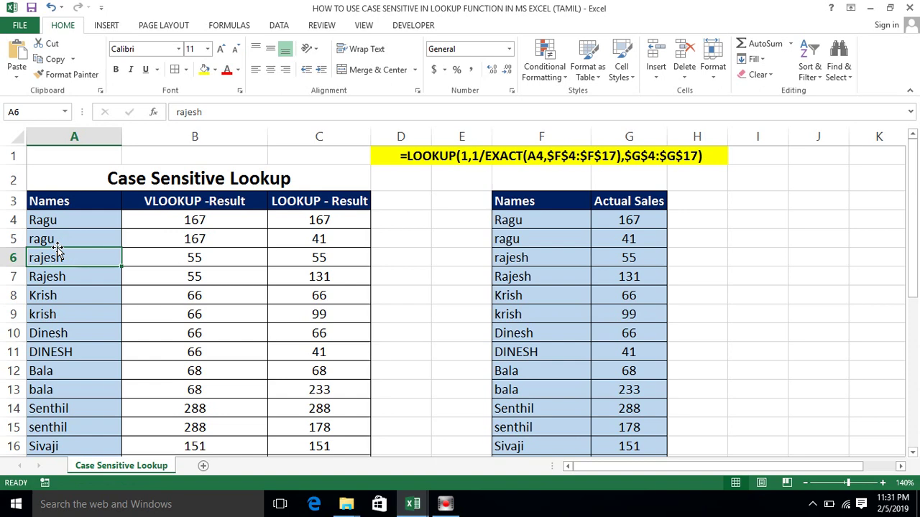
{"action": "left_click", "coordinate": [636, 240]}
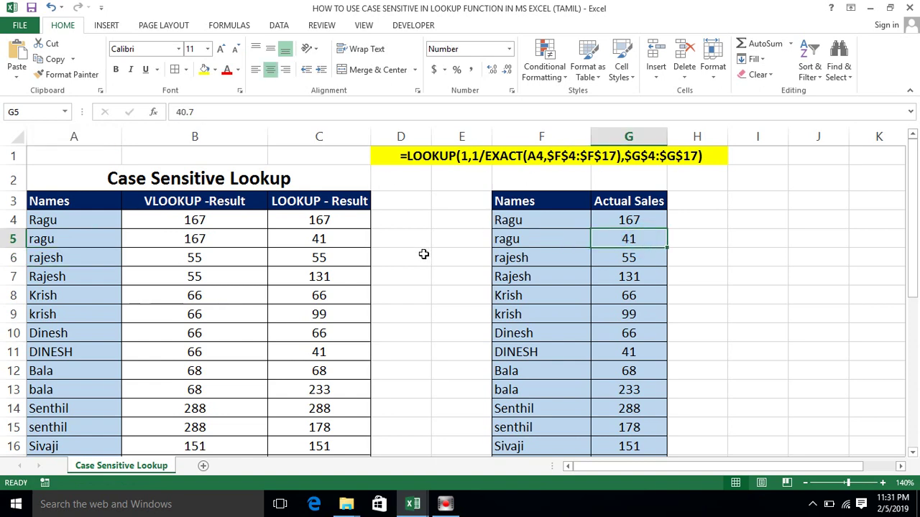
{"action": "left_click", "coordinate": [103, 215]}
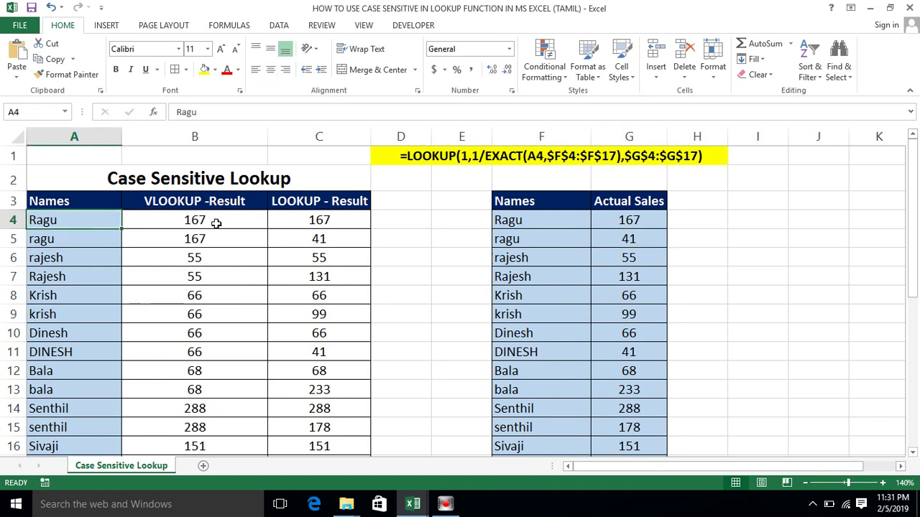
{"action": "left_click", "coordinate": [62, 237]}
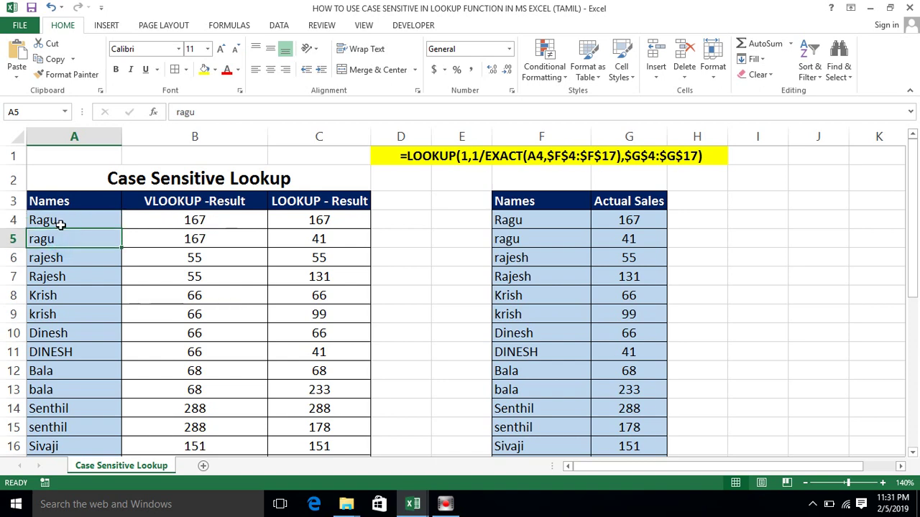
{"action": "left_click_drag", "start_coordinate": [64, 222], "coordinate": [64, 293]}
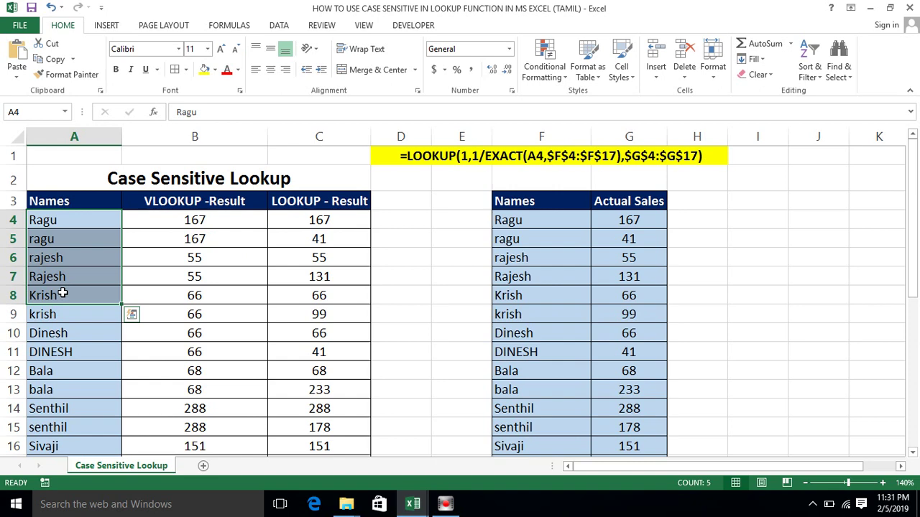
{"action": "left_click", "coordinate": [734, 265]}
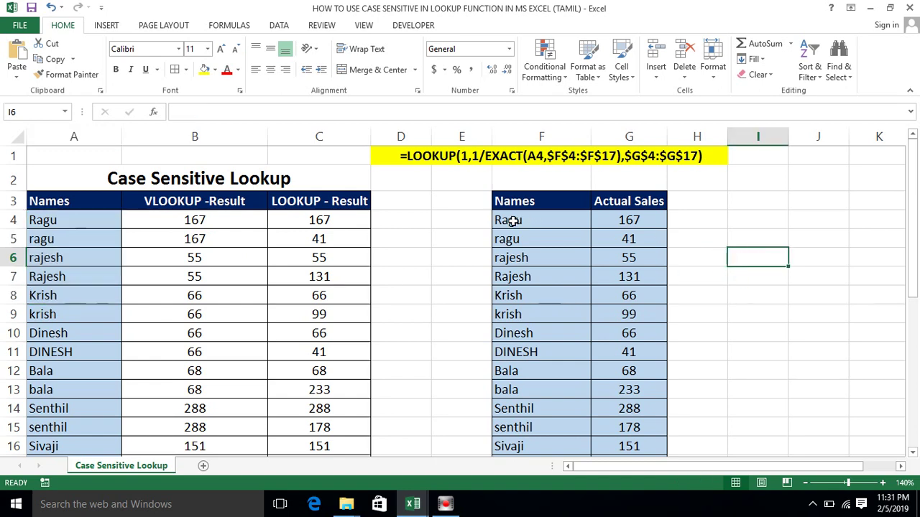
{"action": "left_click_drag", "start_coordinate": [510, 218], "coordinate": [628, 406]}
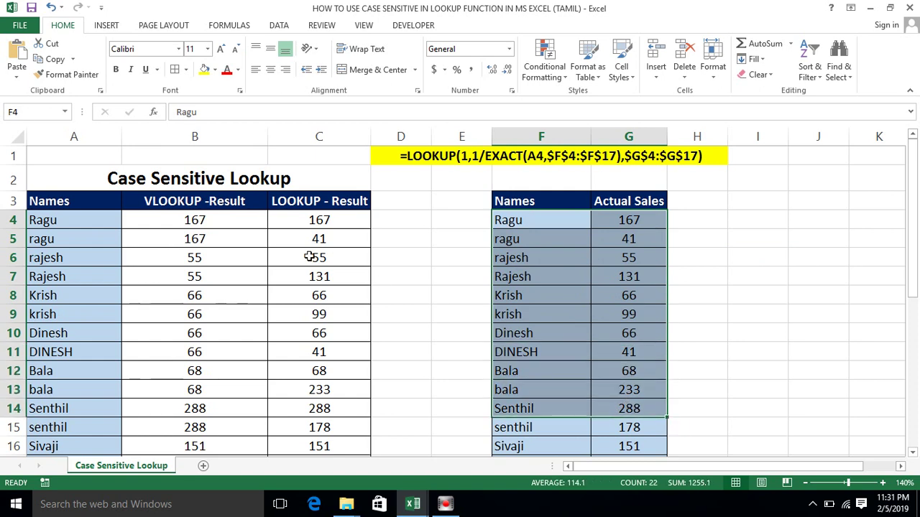
Clear the formulas from both result columns in B4:C31
{"action": "left_click", "coordinate": [219, 219]}
{"action": "left_click", "coordinate": [302, 218]}
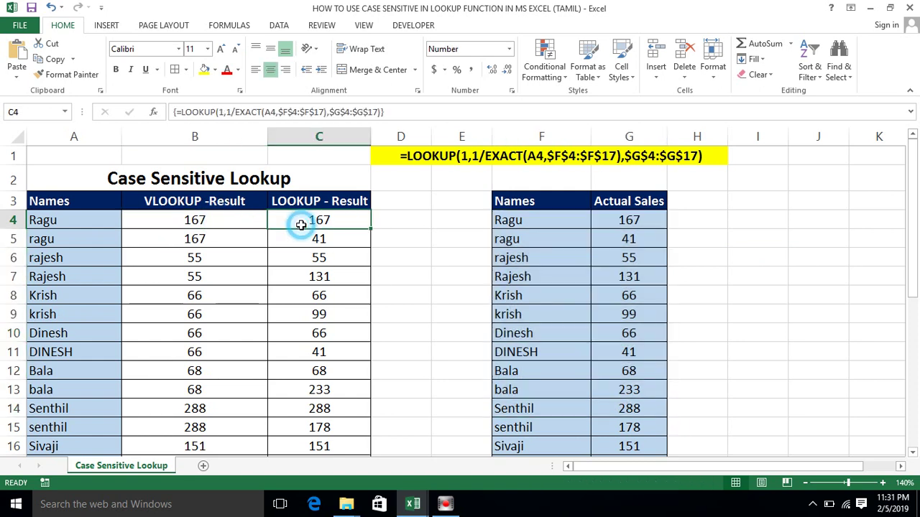
{"action": "left_click_drag", "start_coordinate": [231, 215], "coordinate": [324, 276]}
{"action": "key", "text": "Right"}
{"action": "key", "text": "Left"}
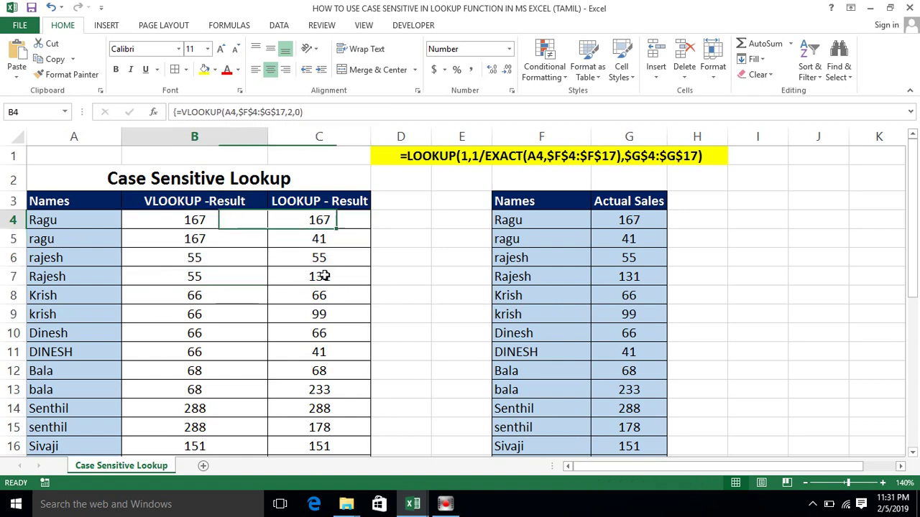
{"action": "key", "text": "shift+Right"}
{"action": "key", "text": "ctrl+shift+Down"}
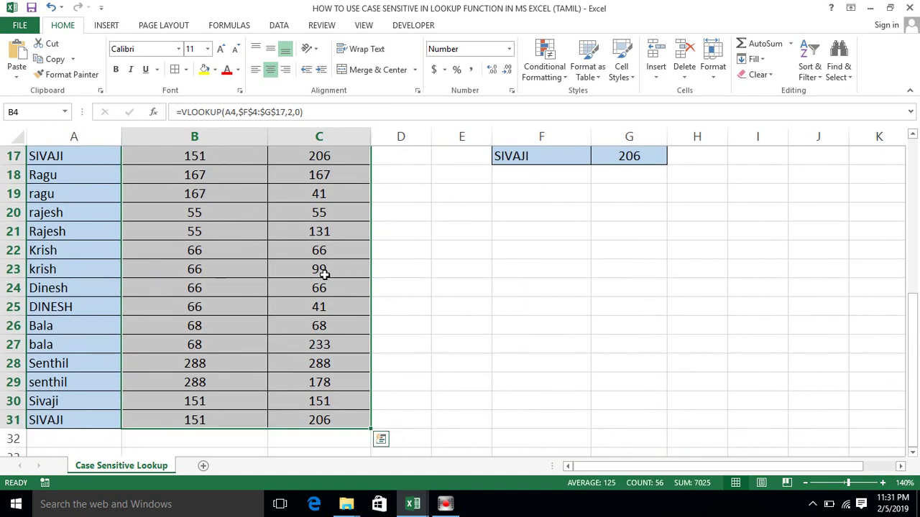
{"action": "scroll", "coordinate": [325, 275], "scroll_direction": "up", "scroll_amount": 6}
Start a VLOOKUP formula in cell B4 with A4 as the lookup value
{"action": "key", "text": "Left"}
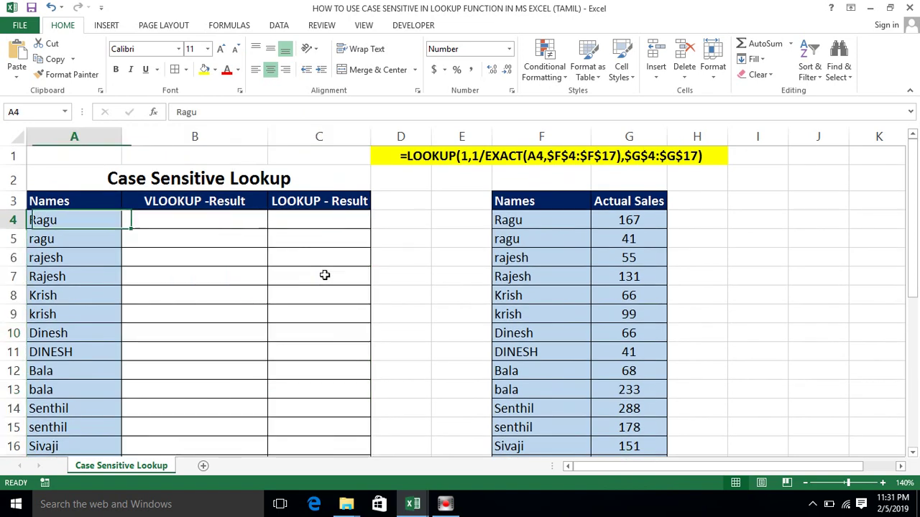
{"action": "key", "text": "Down"}
{"action": "key", "text": "Right"}
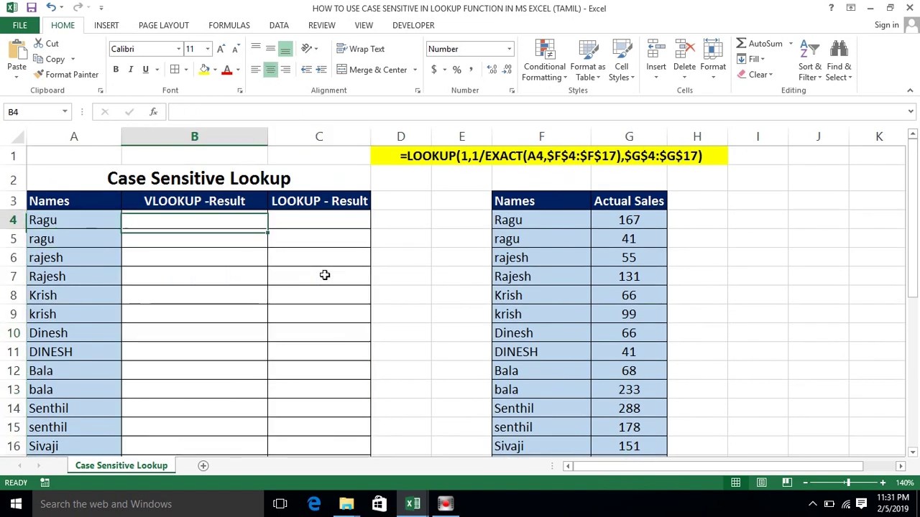
{"action": "key", "text": "Up"}
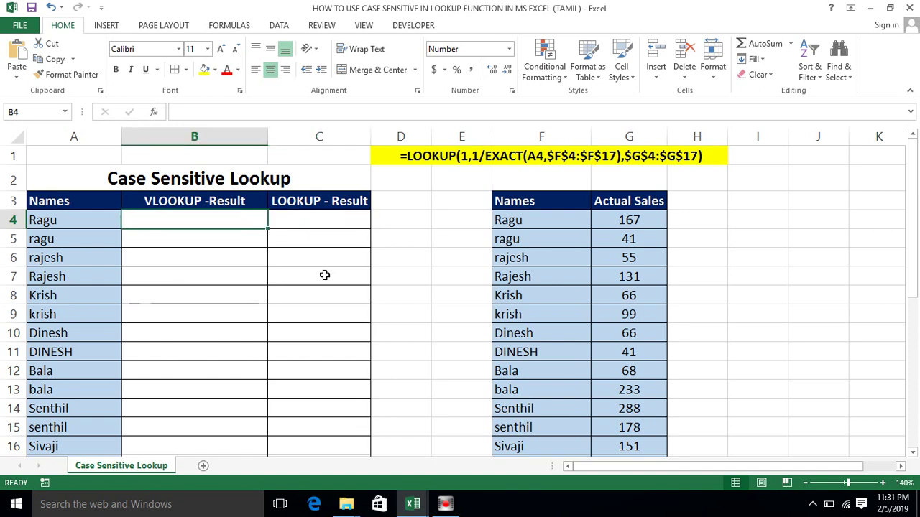
{"action": "type", "text": "=vl"}
{"action": "key", "text": "Tab"}
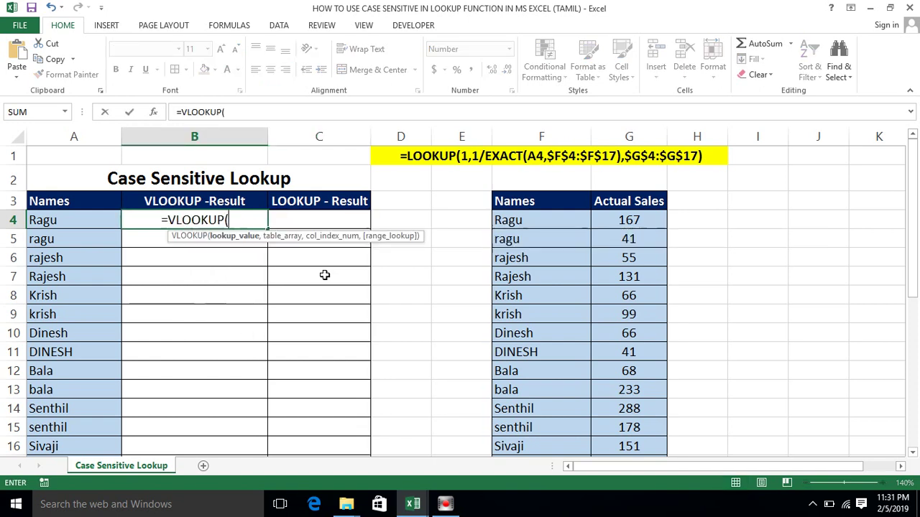
{"action": "left_click", "coordinate": [53, 219]}
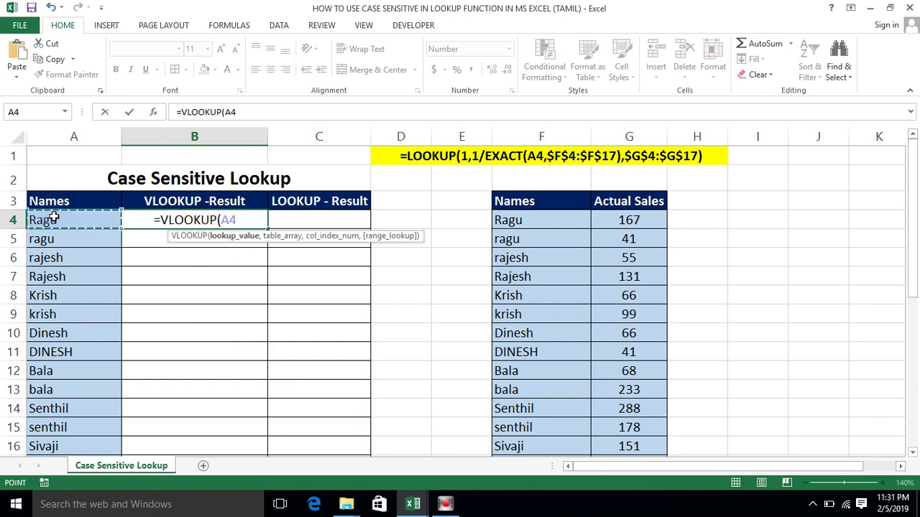
{"action": "type", "text": ","}
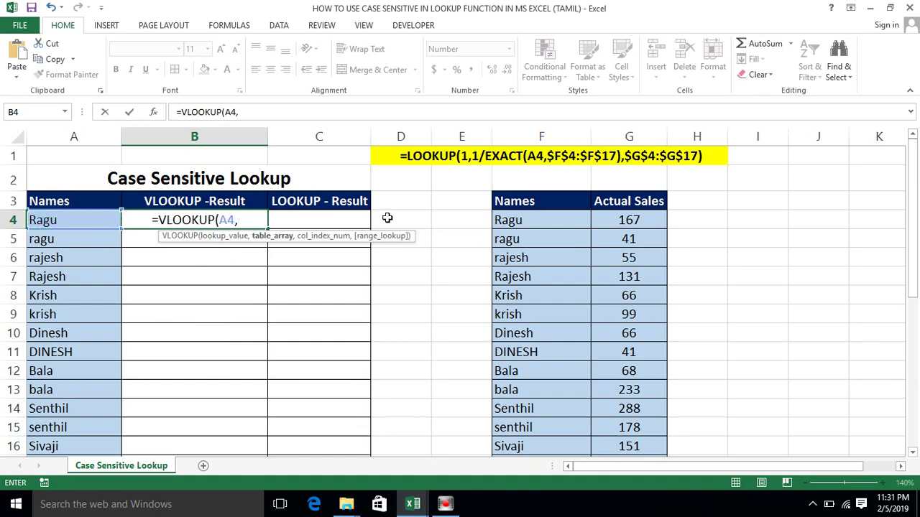
Complete the VLOOKUP formula in B4 with table array $F$4:$G$17, column index 2 and range lookup 0
{"action": "left_click", "coordinate": [525, 219]}
{"action": "key", "text": "ctrl+shift+Right"}
{"action": "key", "text": "ctrl+shift+Down"}
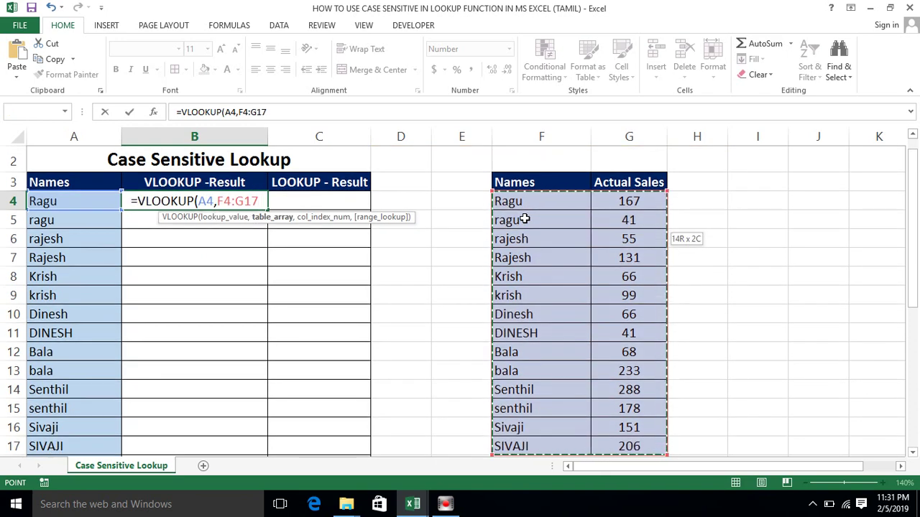
{"action": "key", "text": "F4"}
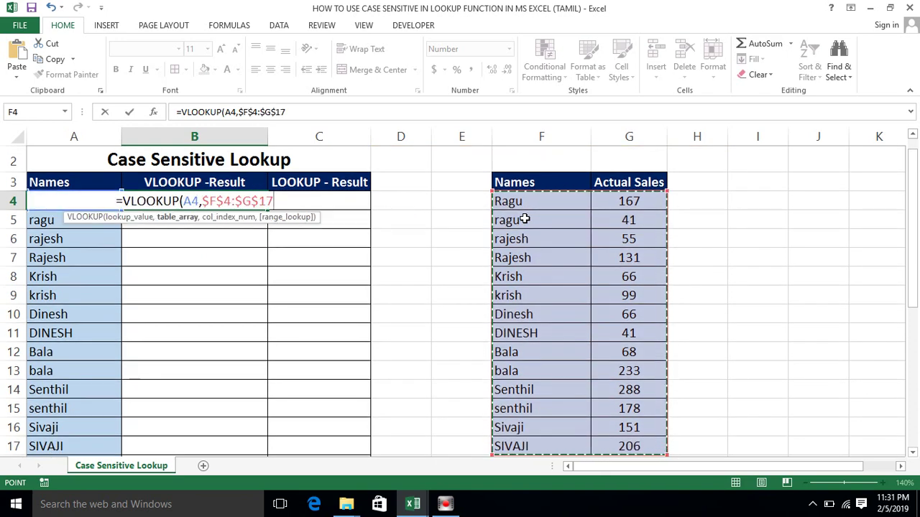
{"action": "type", "text": ","}
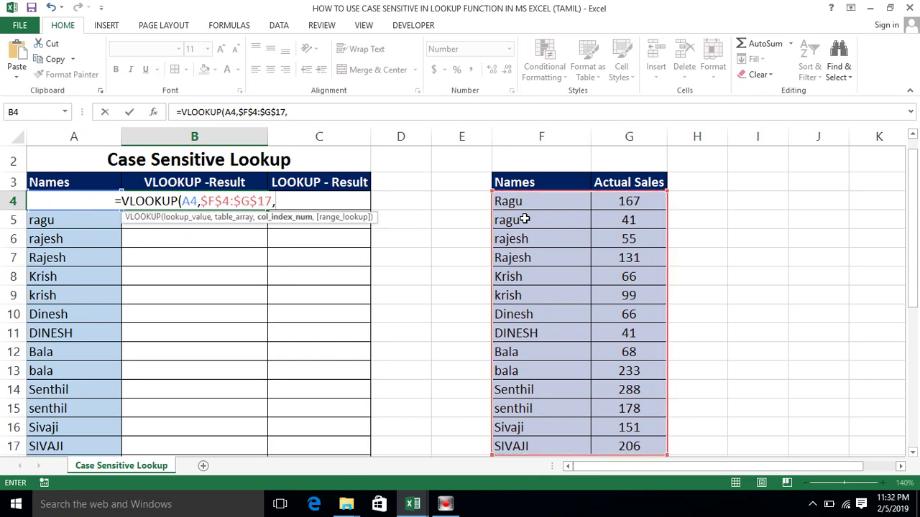
{"action": "type", "text": "2"}
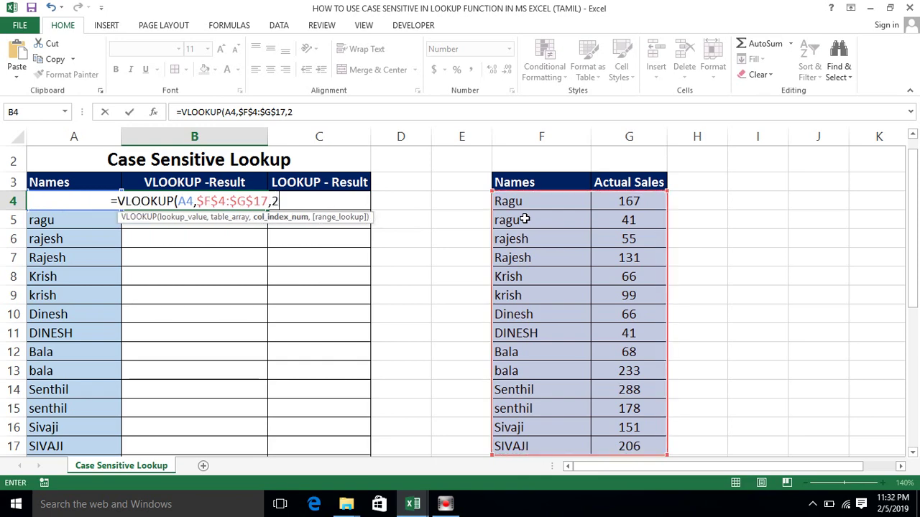
{"action": "type", "text": ","}
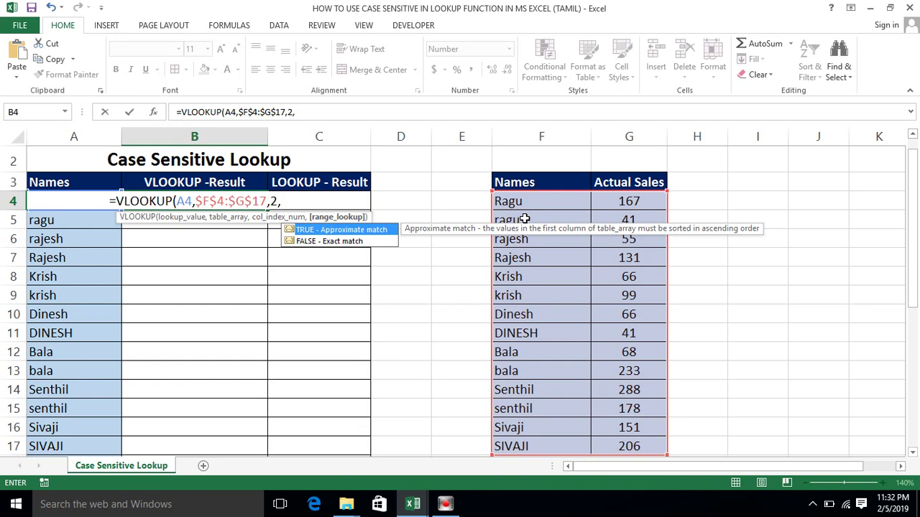
{"action": "type", "text": "0)"}
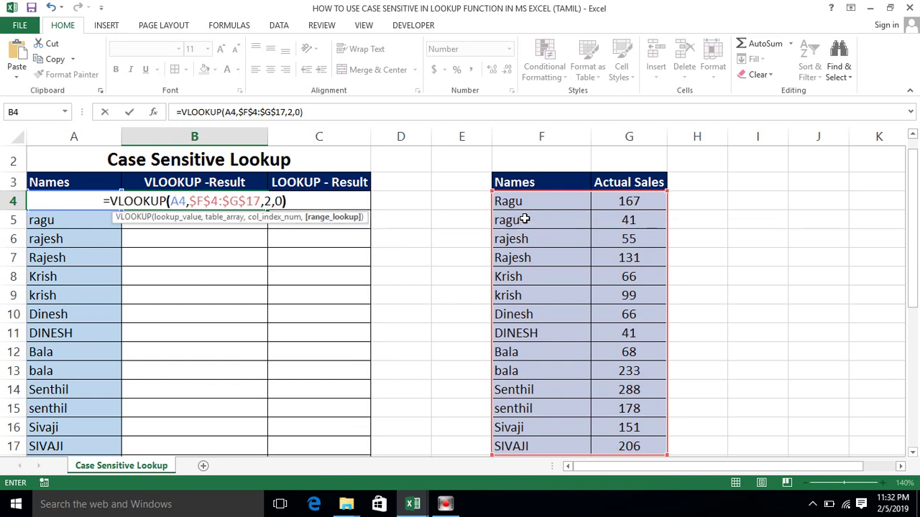
{"action": "key", "text": "Return"}
Fill the B4 VLOOKUP formula down the VLOOKUP -Result column to the end of the names list
{"action": "left_click", "coordinate": [230, 198]}
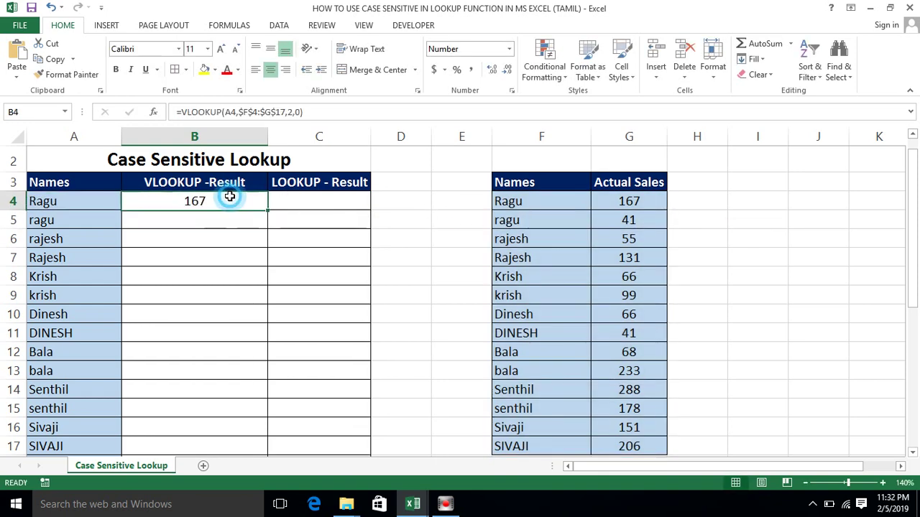
{"action": "double_click", "coordinate": [265, 209]}
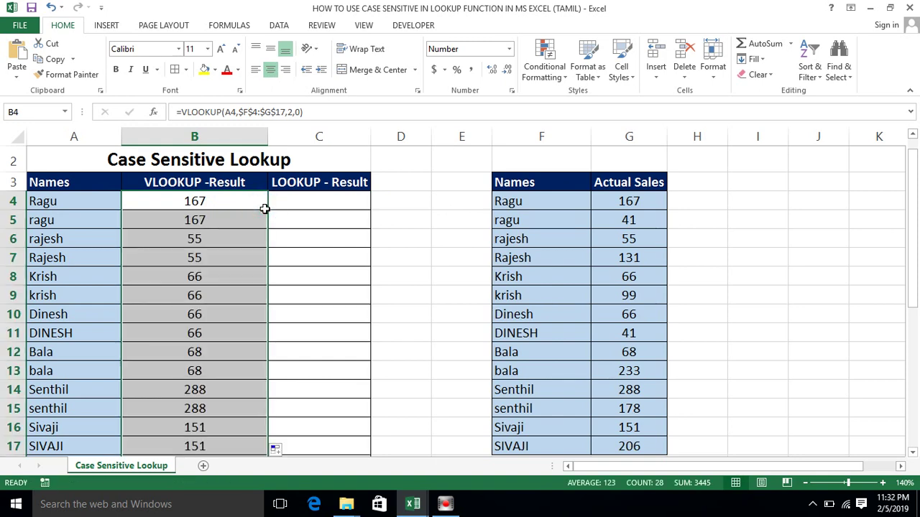
{"action": "left_click", "coordinate": [177, 206]}
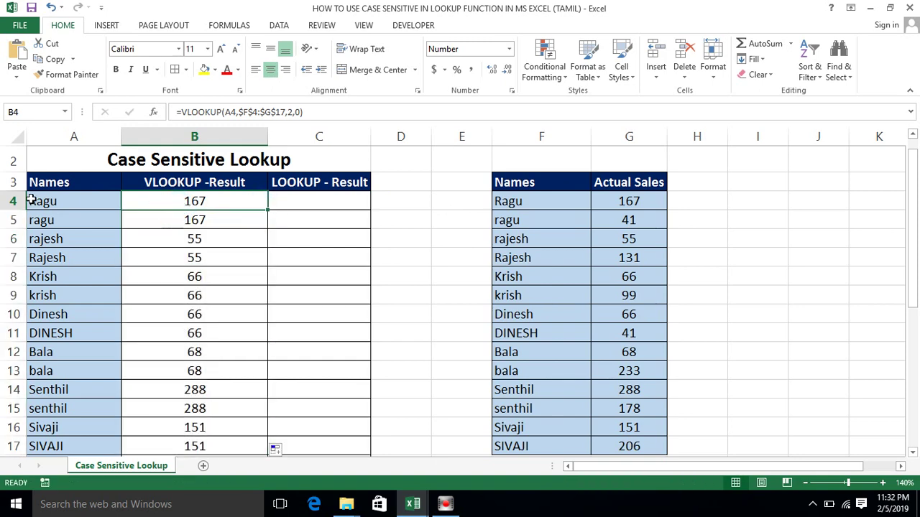
Compare the VLOOKUP results for the names in A4 and A5 with their Actual Sales in G4:G5
{"action": "left_click_drag", "start_coordinate": [38, 204], "coordinate": [44, 216]}
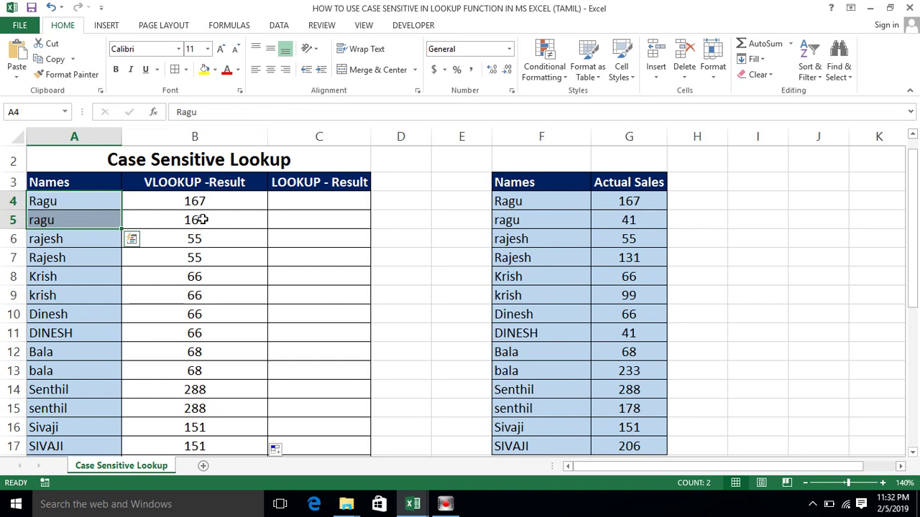
{"action": "left_click_drag", "start_coordinate": [197, 202], "coordinate": [195, 220]}
{"action": "left_click_drag", "start_coordinate": [628, 202], "coordinate": [628, 219]}
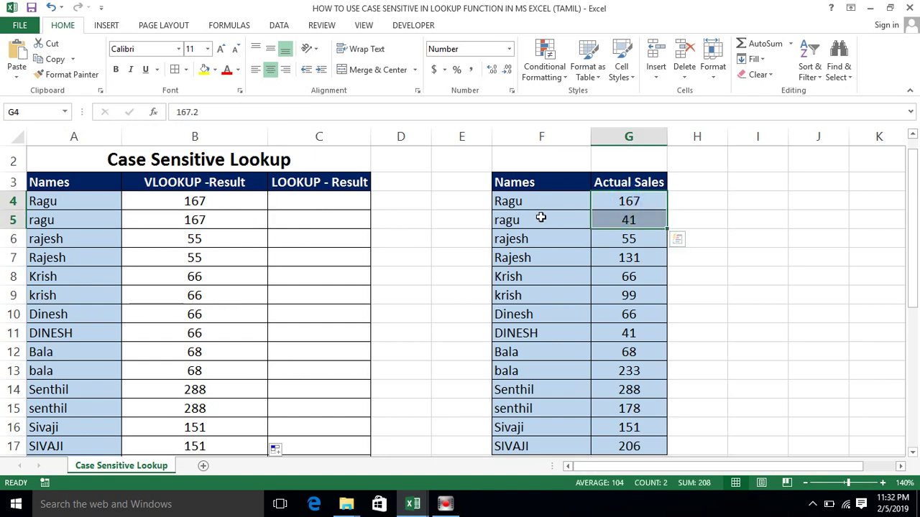
{"action": "left_click", "coordinate": [540, 218]}
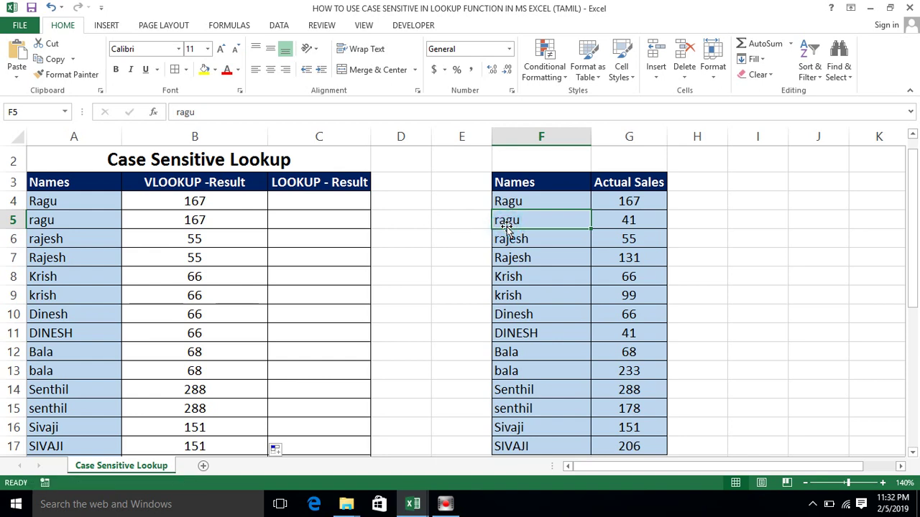
{"action": "left_click_drag", "start_coordinate": [505, 202], "coordinate": [509, 220]}
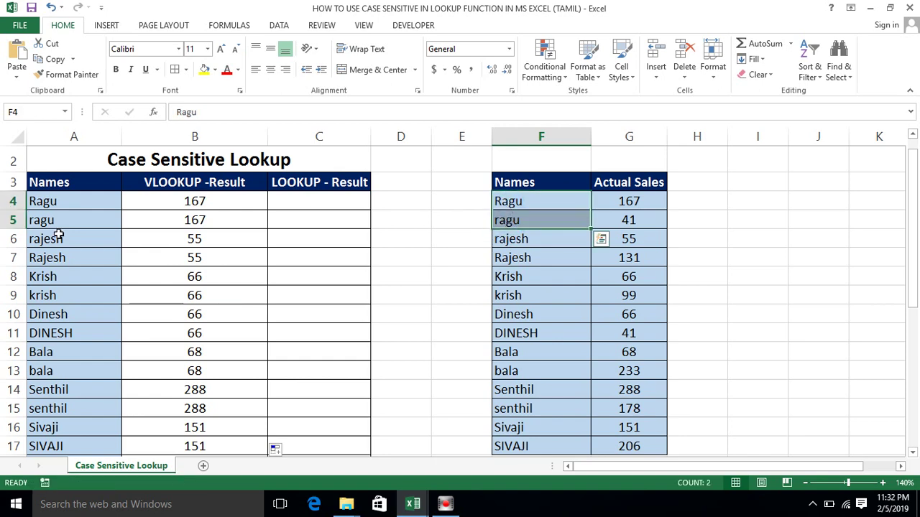
{"action": "left_click", "coordinate": [176, 203]}
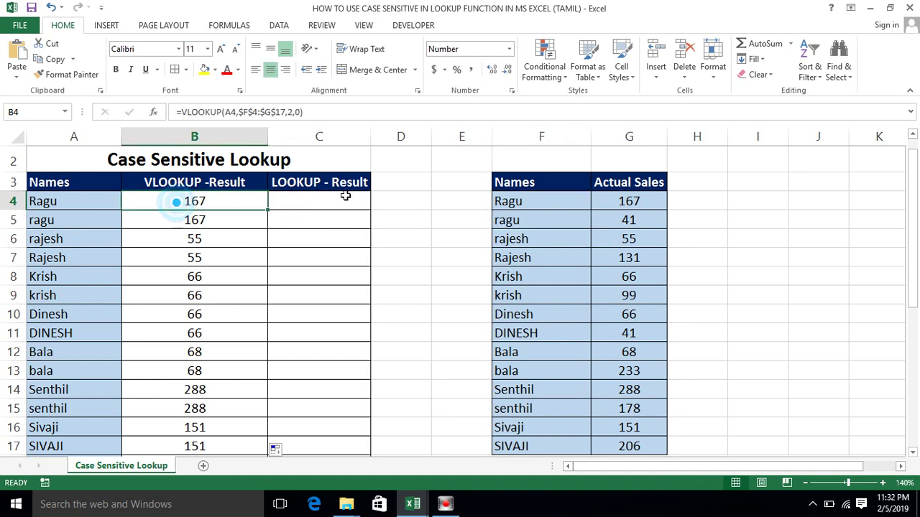
{"action": "left_click_drag", "start_coordinate": [515, 201], "coordinate": [639, 202]}
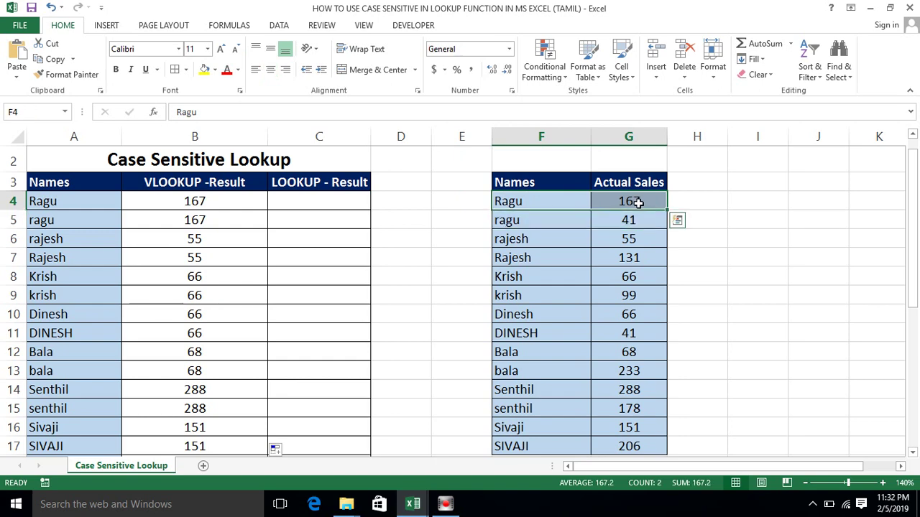
{"action": "left_click", "coordinate": [184, 203]}
{"action": "left_click_drag", "start_coordinate": [90, 199], "coordinate": [168, 220]}
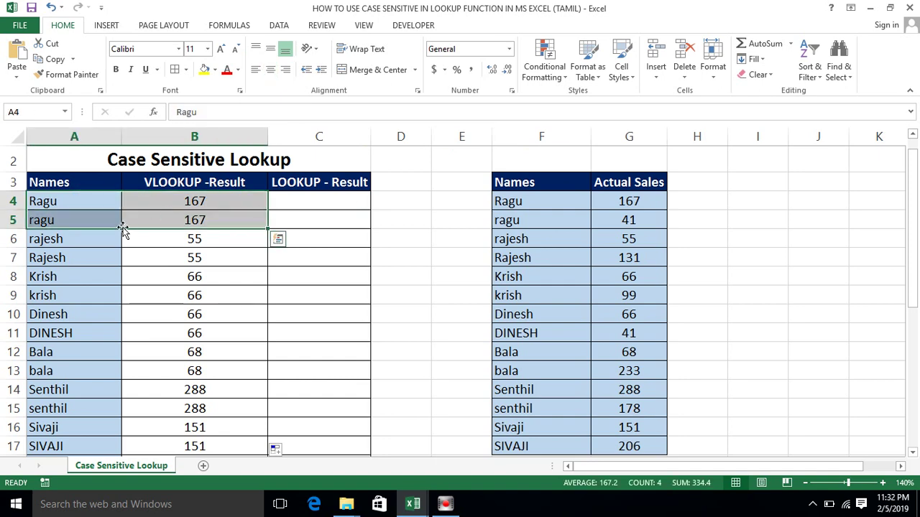
Compare the VLOOKUP results in rows 6 and 7 with the matching names and sales in F6:G7
{"action": "left_click", "coordinate": [61, 241]}
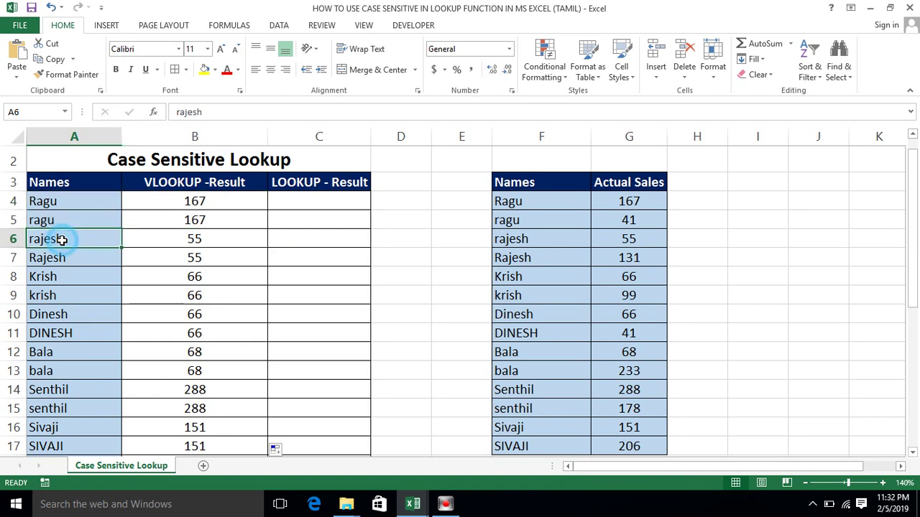
{"action": "left_click", "coordinate": [173, 242]}
{"action": "left_click_drag", "start_coordinate": [173, 243], "coordinate": [89, 257]}
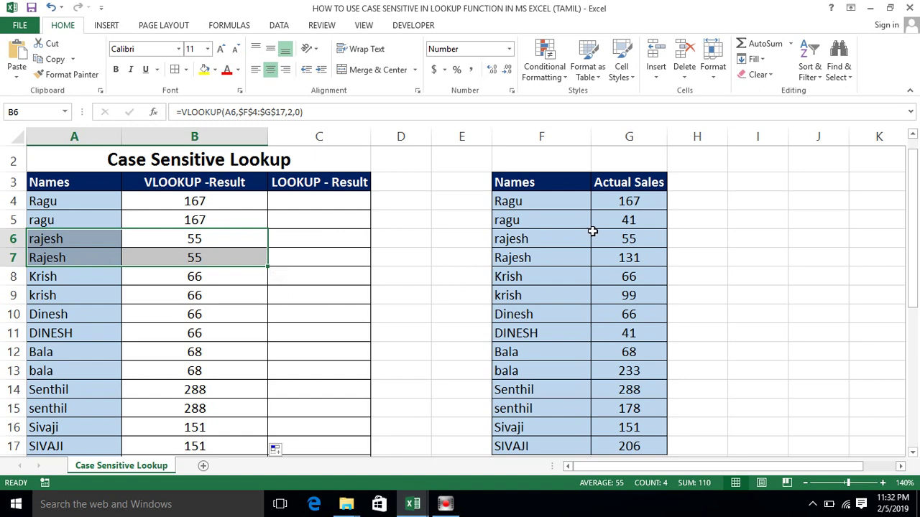
{"action": "left_click", "coordinate": [528, 238]}
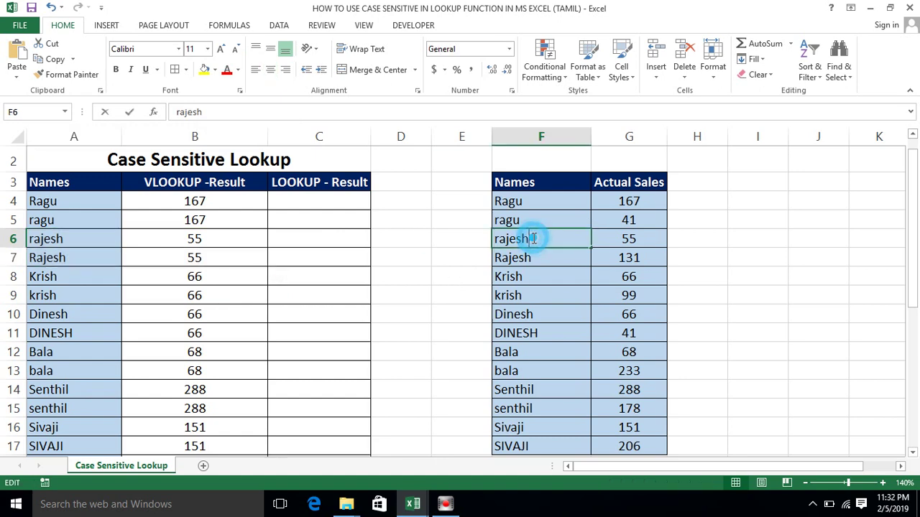
{"action": "left_click", "coordinate": [642, 242]}
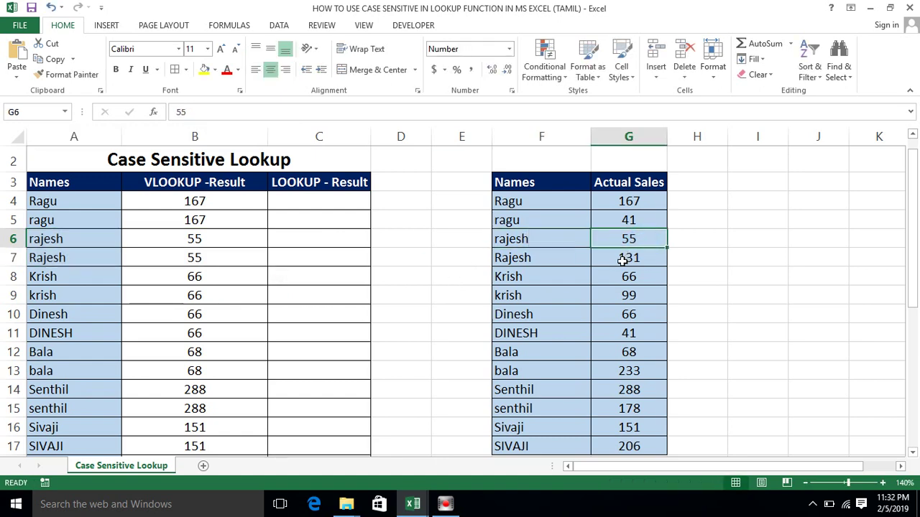
{"action": "left_click", "coordinate": [622, 261]}
{"action": "left_click_drag", "start_coordinate": [532, 257], "coordinate": [626, 266]}
Enter the capitalized name from A4 in the empty cells I7 and H7
{"action": "left_click", "coordinate": [735, 257]}
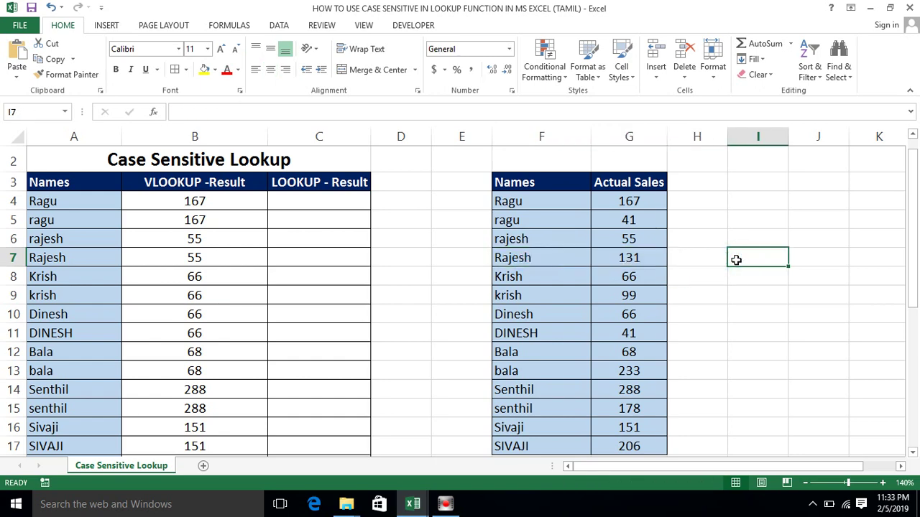
{"action": "type", "text": "Ragu"}
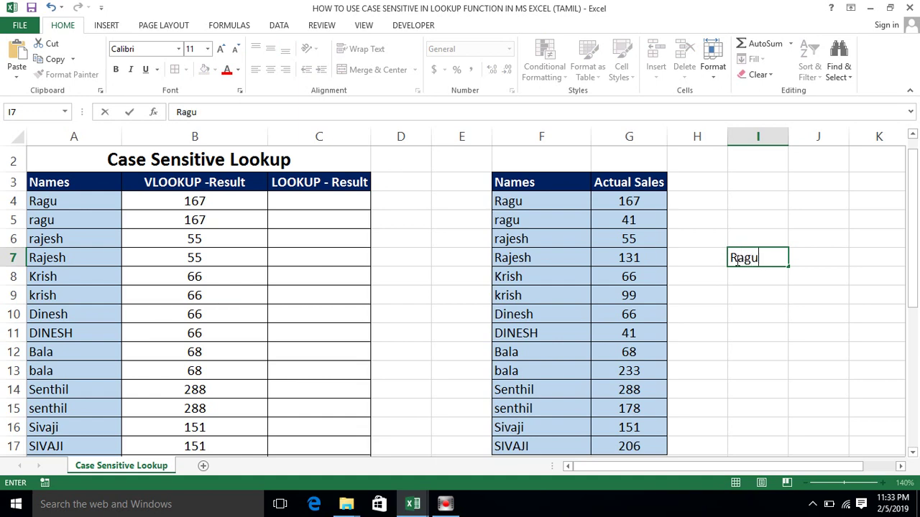
{"action": "key", "text": "Return"}
{"action": "key", "text": "Right"}
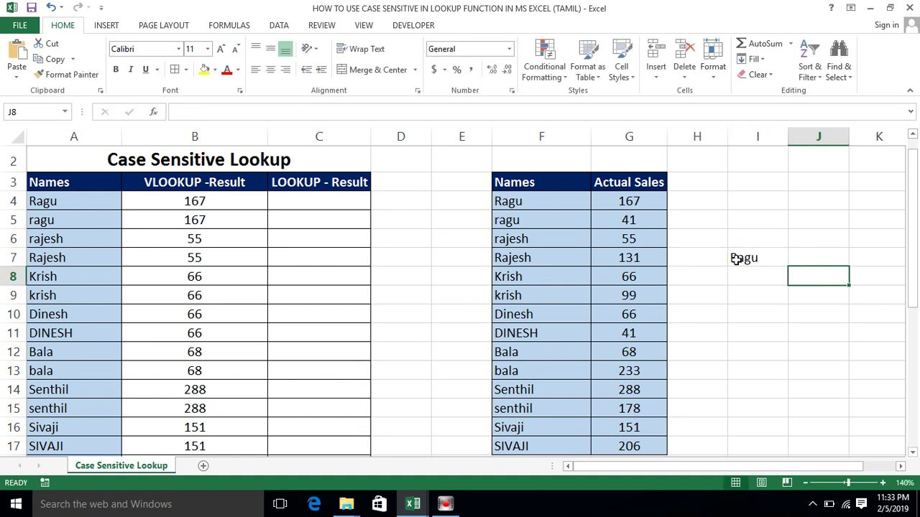
{"action": "key", "text": "Up"}
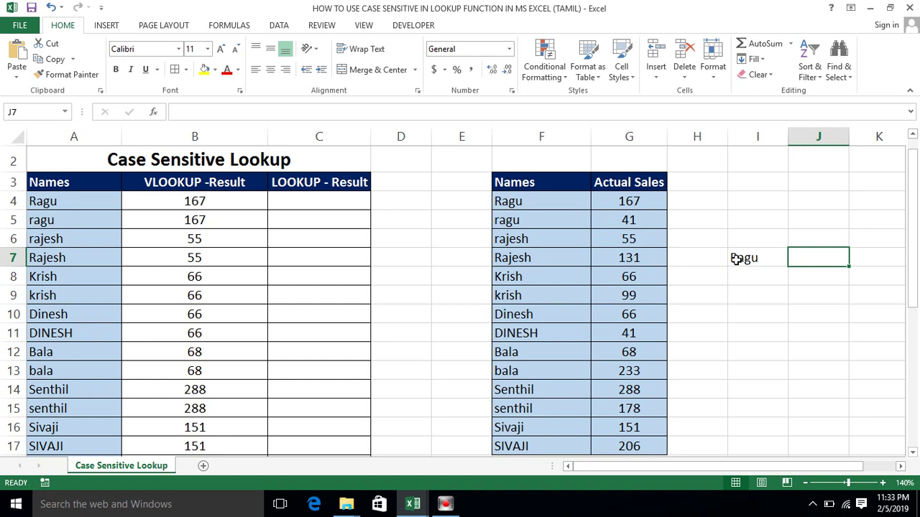
{"action": "key", "text": "Left"}
{"action": "key", "text": "Left"}
{"action": "type", "text": "Ragu"}
{"action": "key", "text": "Return"}
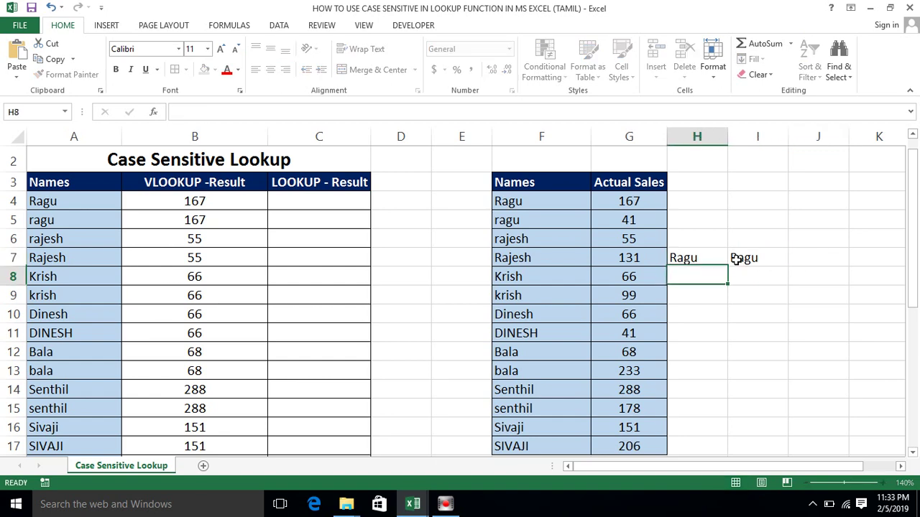
Try to change the name in I7 to its all-lowercase spelling
{"action": "left_click", "coordinate": [718, 261]}
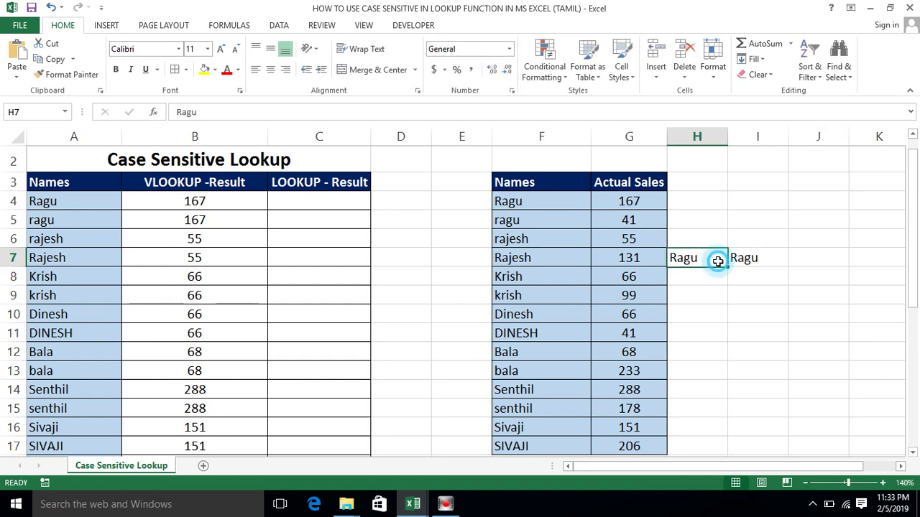
{"action": "left_click", "coordinate": [804, 266]}
{"action": "double_click", "coordinate": [745, 258]}
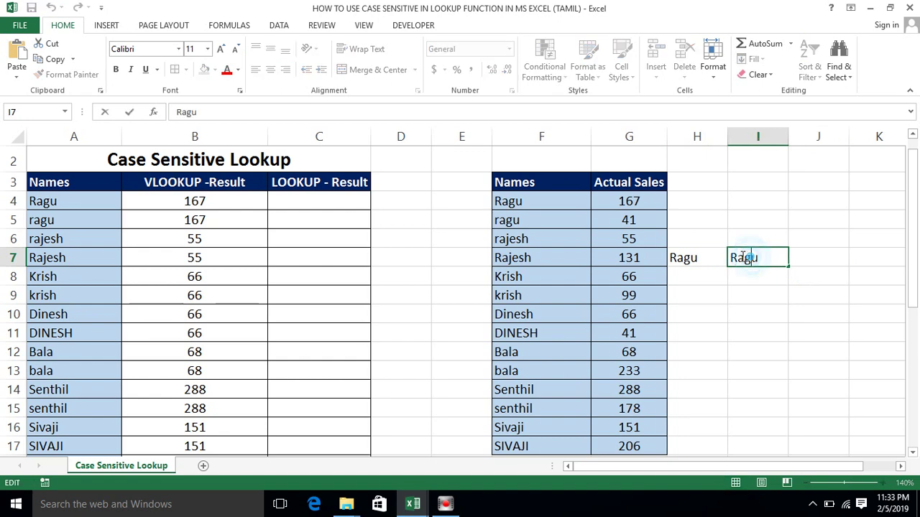
{"action": "left_click", "coordinate": [739, 257]}
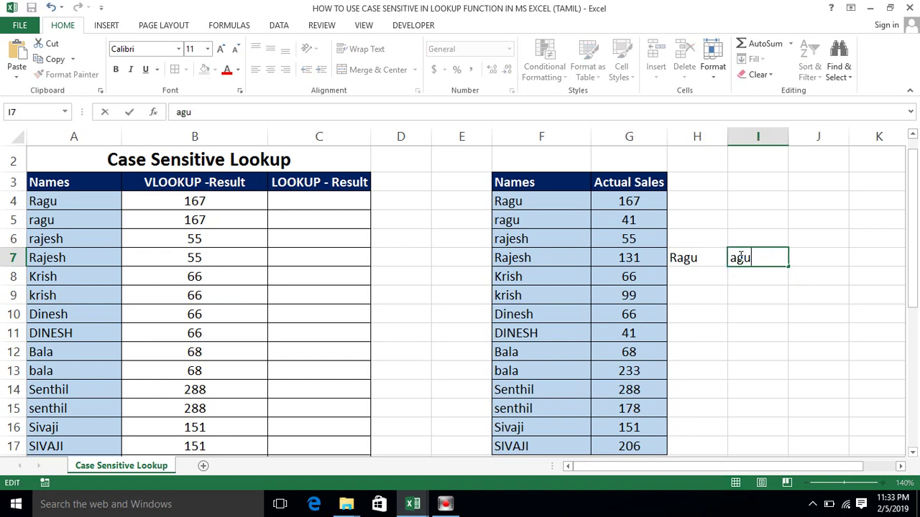
{"action": "left_click", "coordinate": [733, 259]}
{"action": "type", "text": "ragu"}
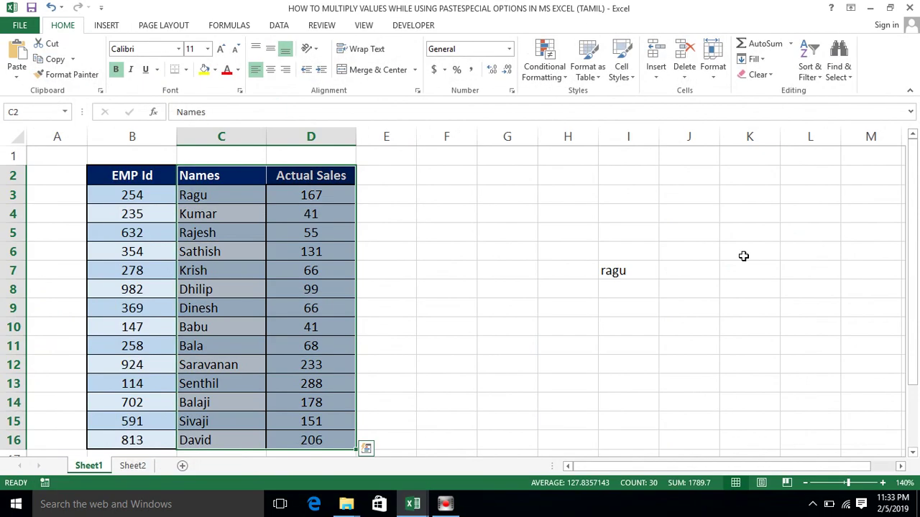
Undo the stray name entry in the other workbook and switch back to the case-sensitive lookup workbook
{"action": "key", "text": "ctrl+z"}
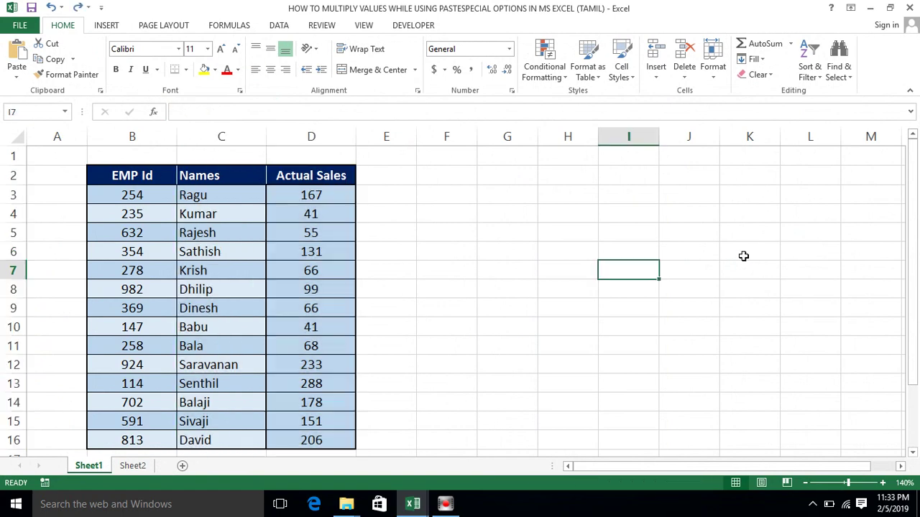
{"action": "left_click", "coordinate": [702, 257]}
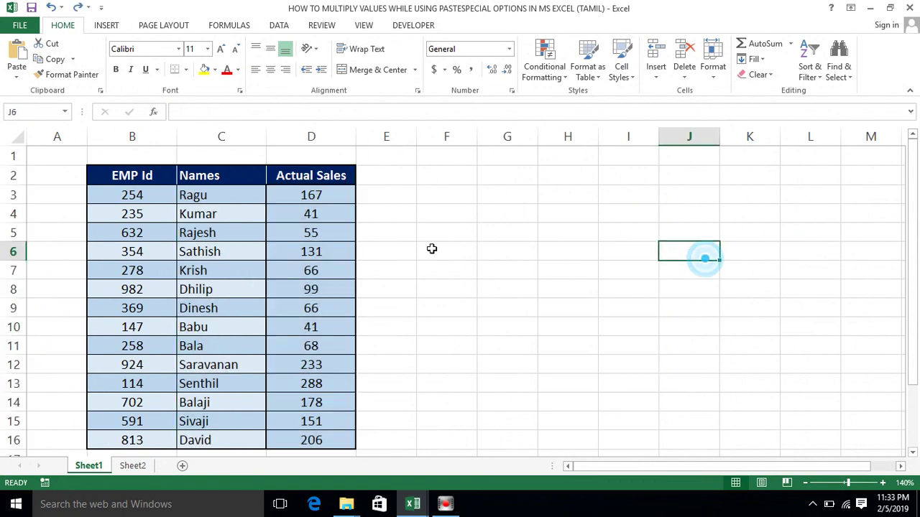
{"action": "left_click", "coordinate": [234, 276]}
{"action": "key", "text": "ctrl+Up"}
{"action": "key", "text": "Up"}
{"action": "key", "text": "Down"}
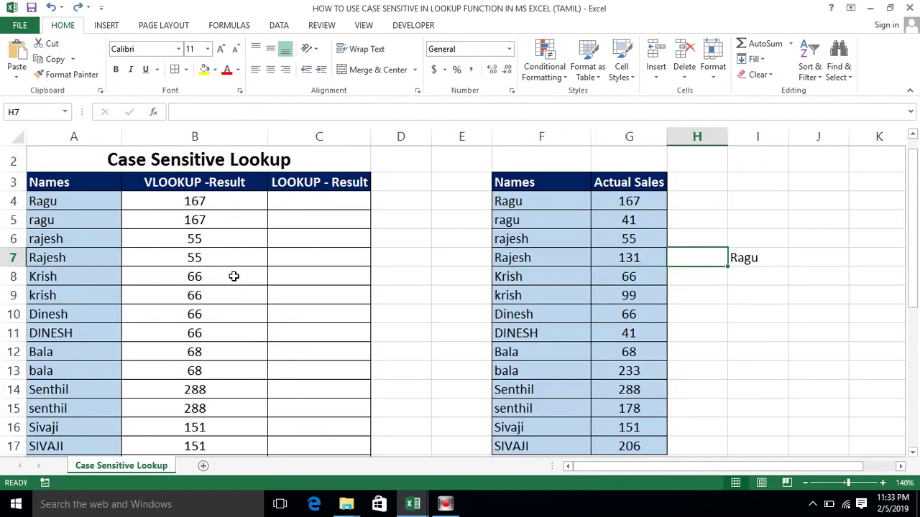
Enter the all-lowercase spelling of the A4 name in H7, beside the capitalized version in I7
{"action": "key", "text": "Right"}
{"action": "key", "text": "Left"}
{"action": "key", "text": "Right"}
{"action": "key", "text": "Left"}
{"action": "type", "text": "ragu"}
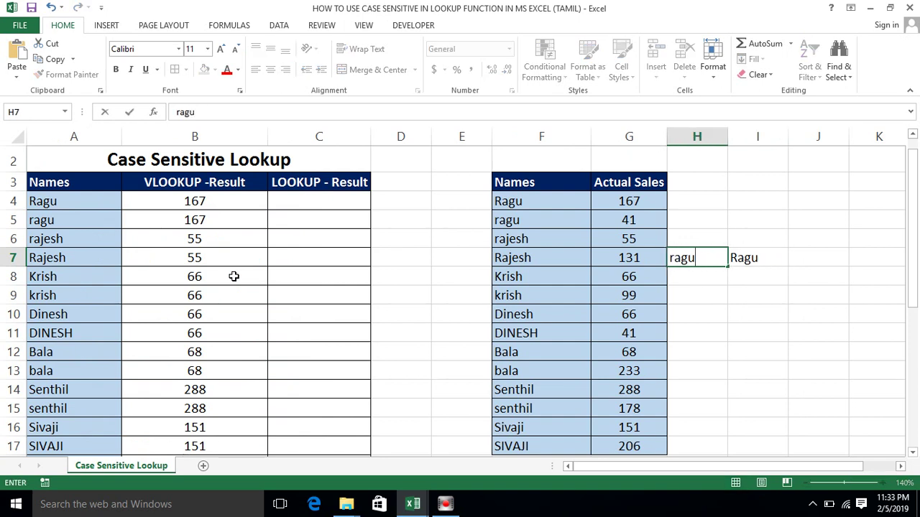
{"action": "key", "text": "Return"}
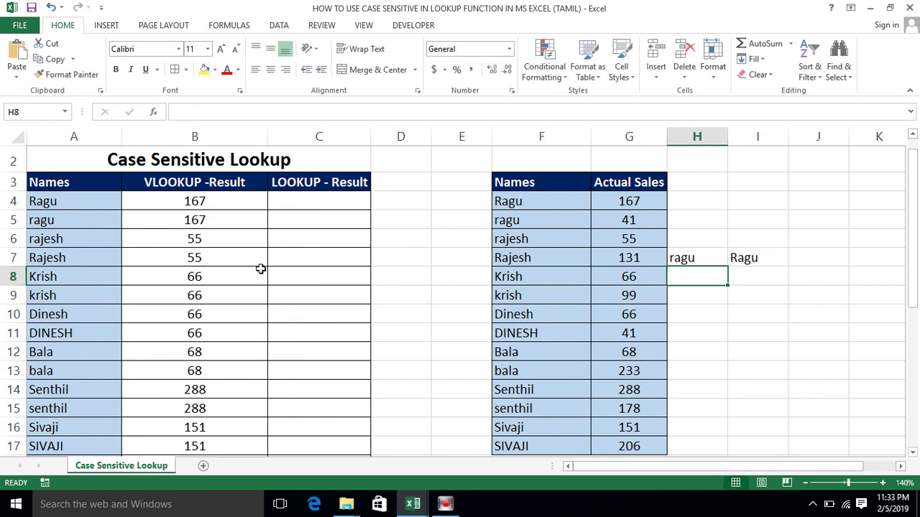
{"action": "left_click", "coordinate": [772, 278]}
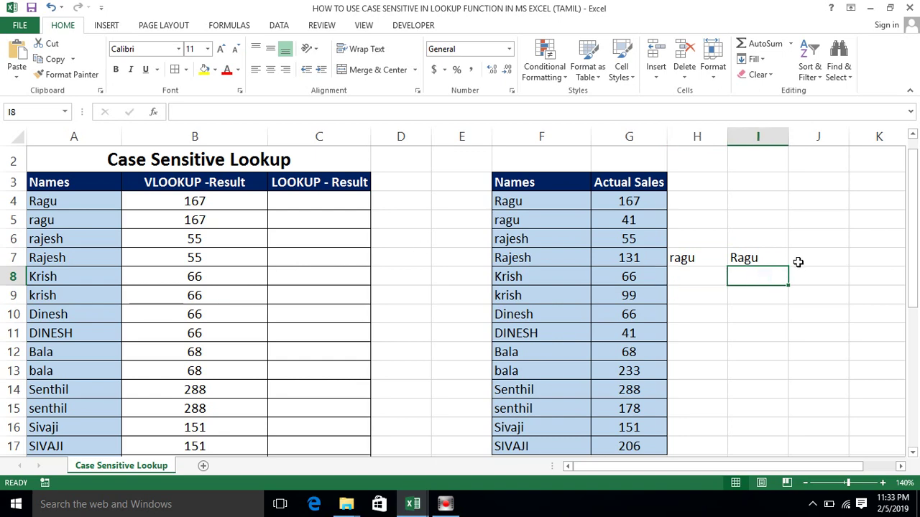
Enter the formula =I7=H7 in J7 to compare the two differently capitalized names, and check it against H7 and I7
{"action": "left_click", "coordinate": [798, 259]}
{"action": "type", "text": "="}
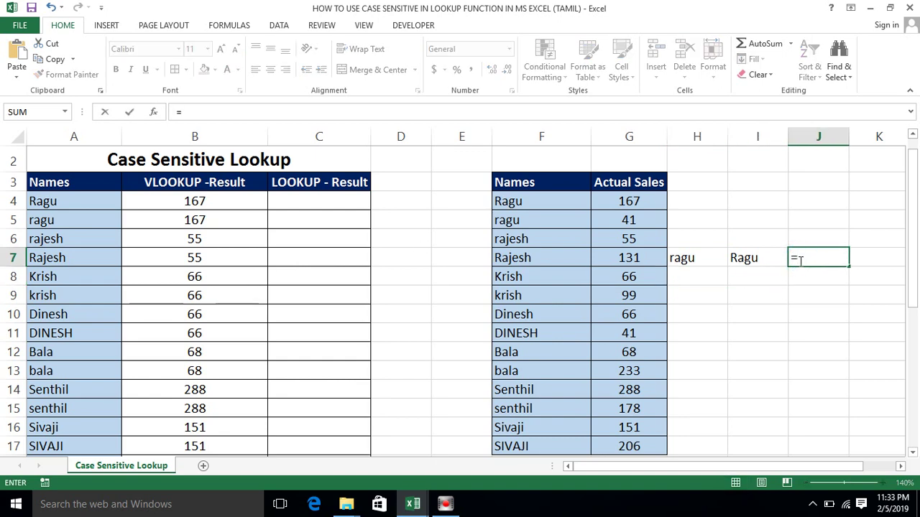
{"action": "key", "text": "Left"}
{"action": "type", "text": "="}
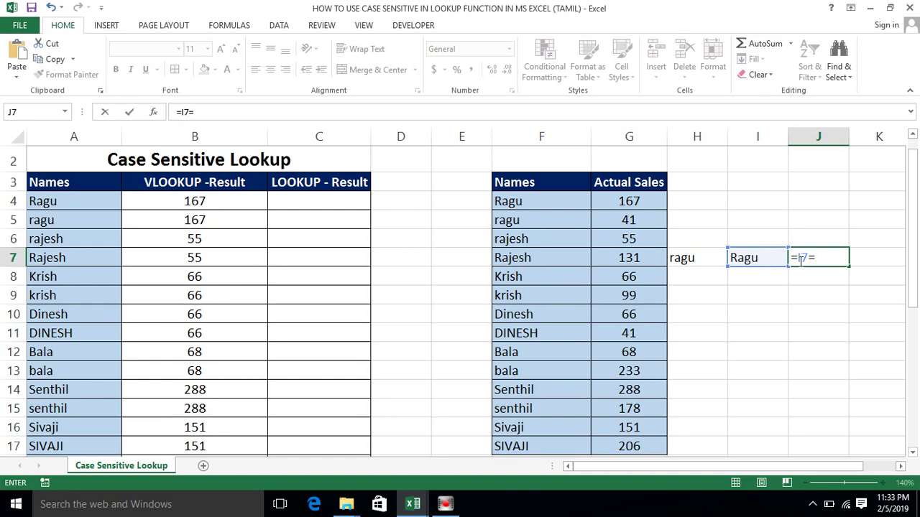
{"action": "key", "text": "Left"}
{"action": "key", "text": "Left"}
{"action": "key", "text": "Return"}
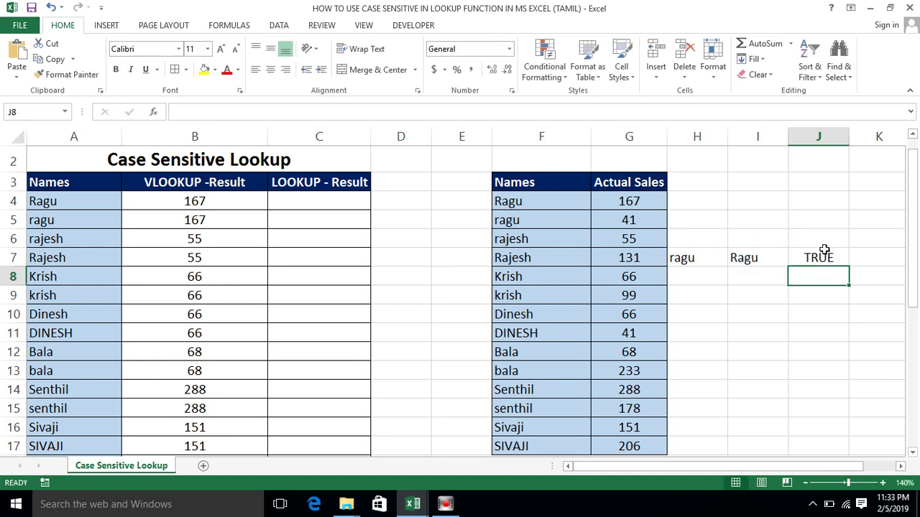
{"action": "left_click", "coordinate": [819, 253]}
{"action": "left_click", "coordinate": [692, 257]}
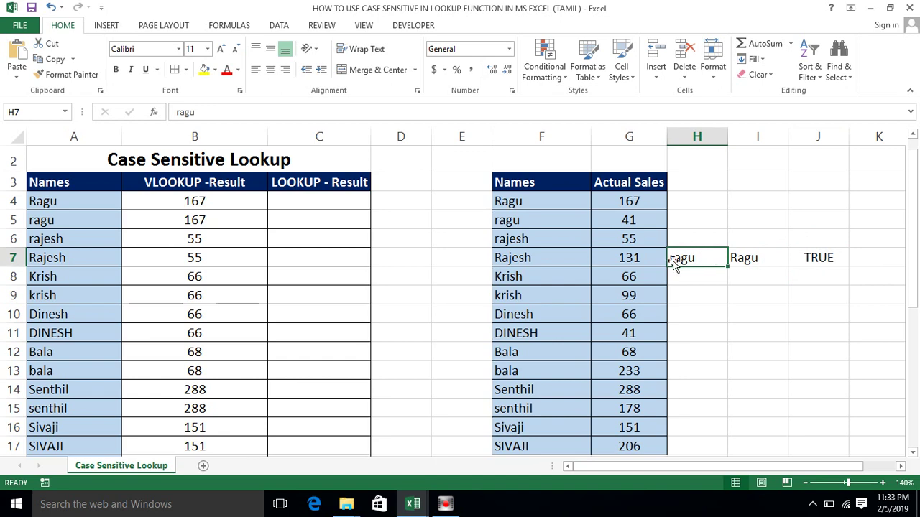
{"action": "left_click", "coordinate": [746, 257]}
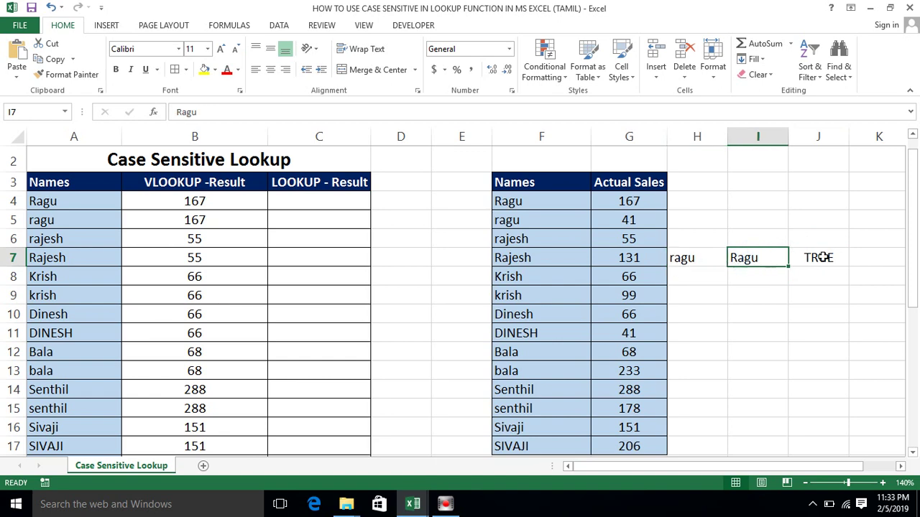
{"action": "left_click", "coordinate": [823, 257]}
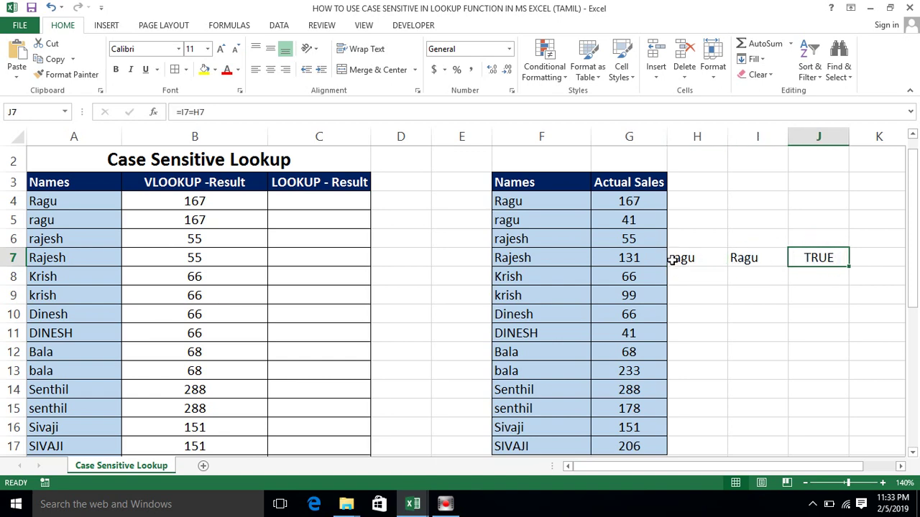
{"action": "double_click", "coordinate": [679, 258]}
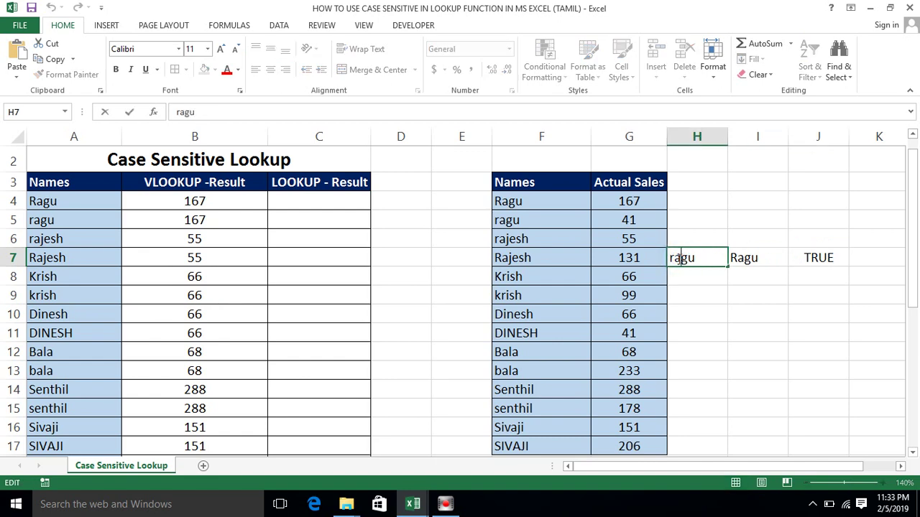
Enter the all-lowercase spelling of the sample name in H8 and its capitalized spelling in I8
{"action": "left_click", "coordinate": [698, 276]}
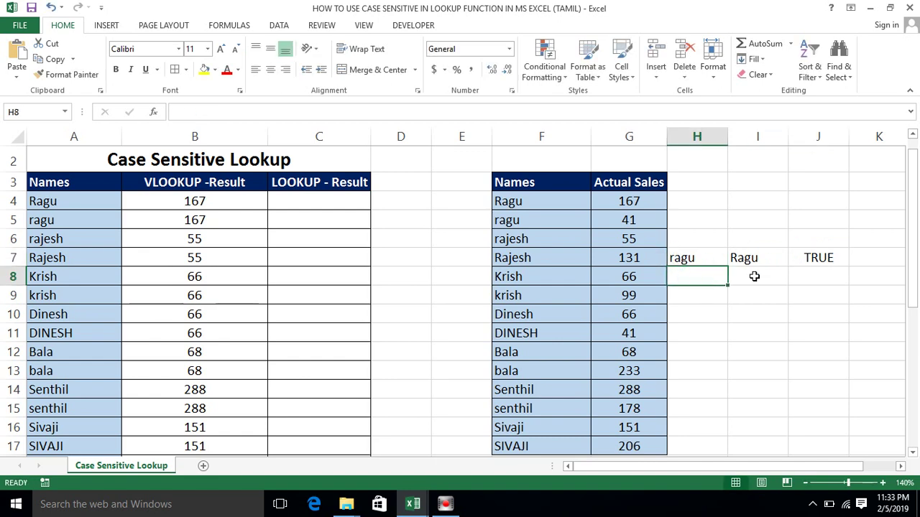
{"action": "type", "text": "rag"}
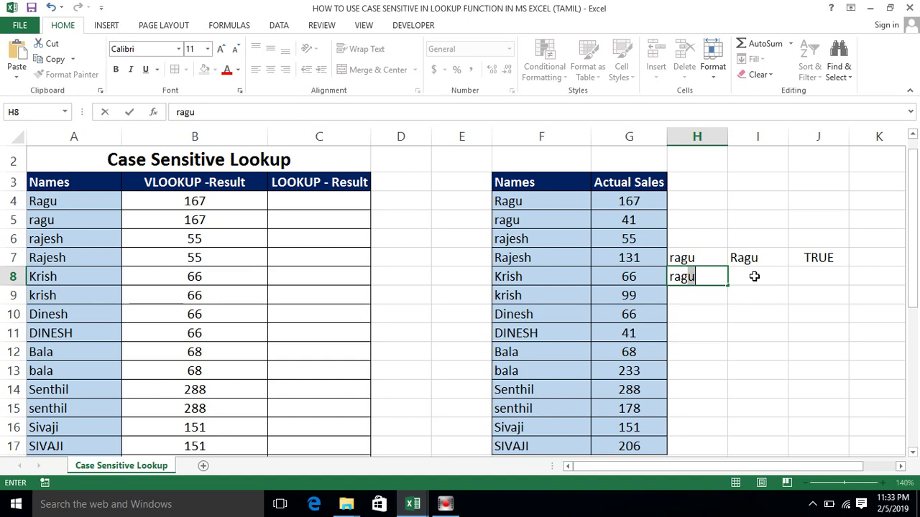
{"action": "type", "text": "u"}
{"action": "key", "text": "Return"}
{"action": "left_click", "coordinate": [754, 275]}
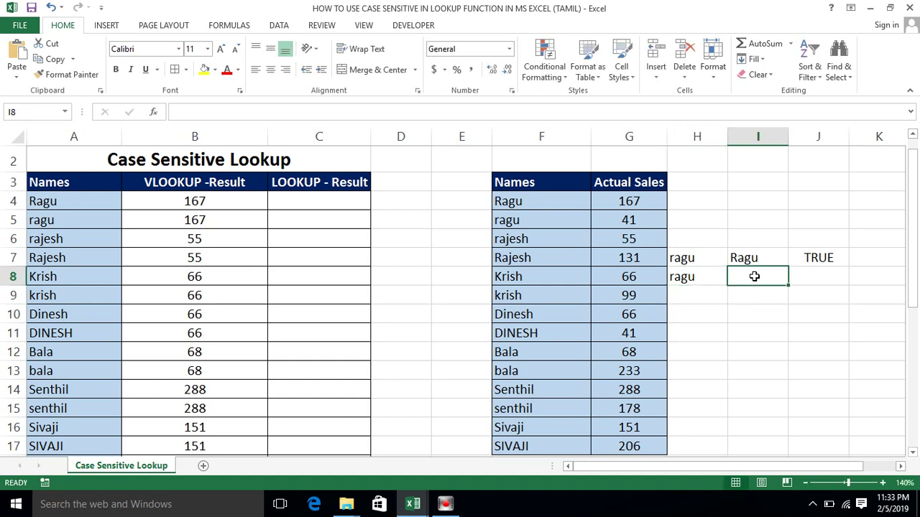
{"action": "type", "text": "Ragu"}
{"action": "key", "text": "Return"}
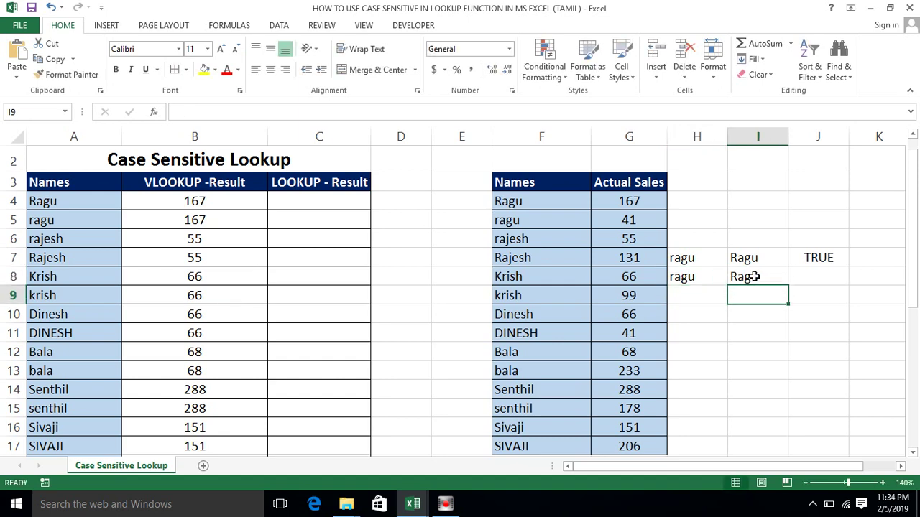
Enter the formula =EXACT(H8,I8) in J8 to compare the two names case-sensitively
{"action": "left_click", "coordinate": [834, 283]}
{"action": "type", "text": "="}
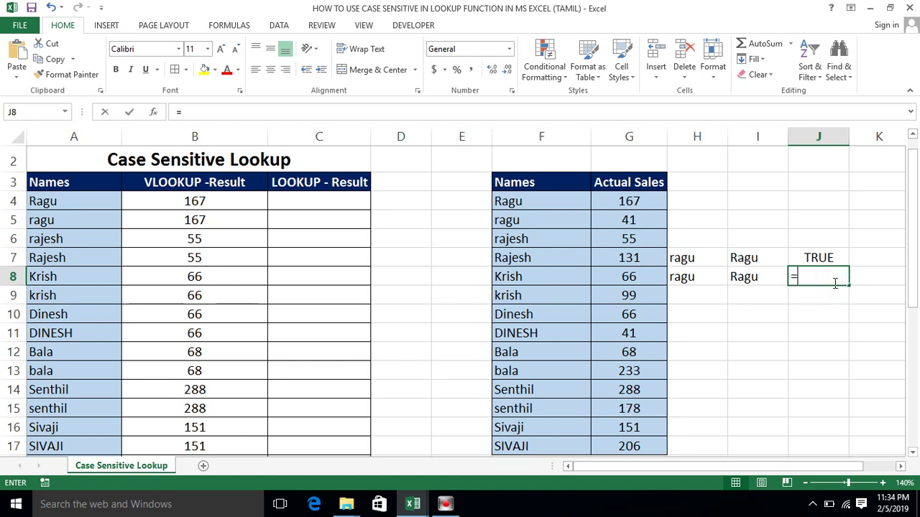
{"action": "type", "text": "exac"}
{"action": "key", "text": "Tab"}
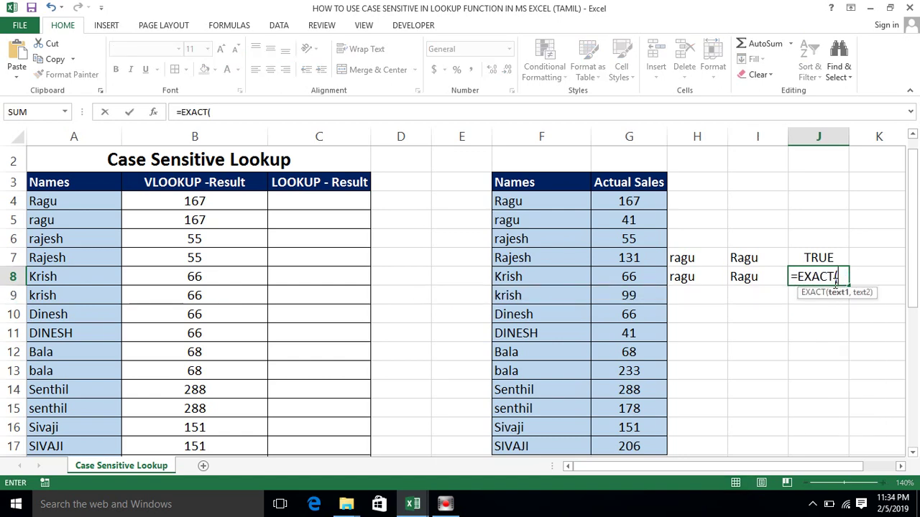
{"action": "left_click", "coordinate": [682, 281]}
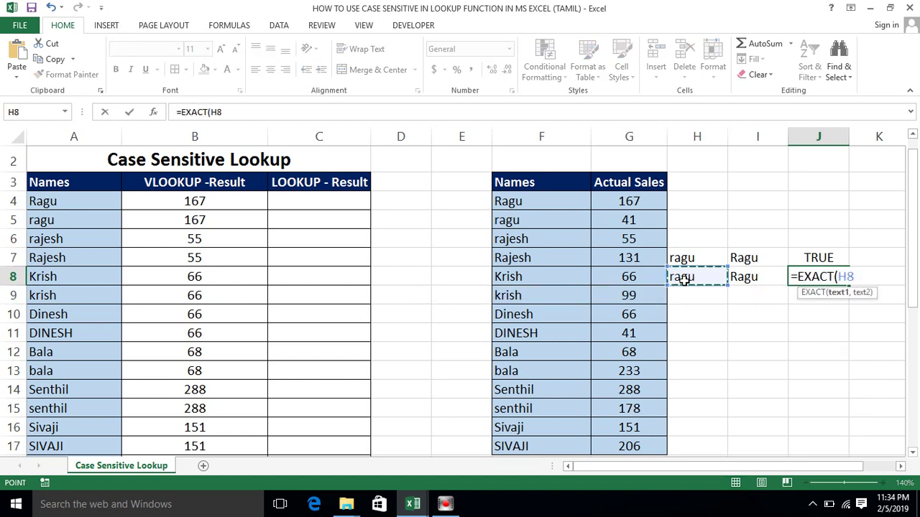
{"action": "type", "text": ","}
{"action": "left_click", "coordinate": [760, 276]}
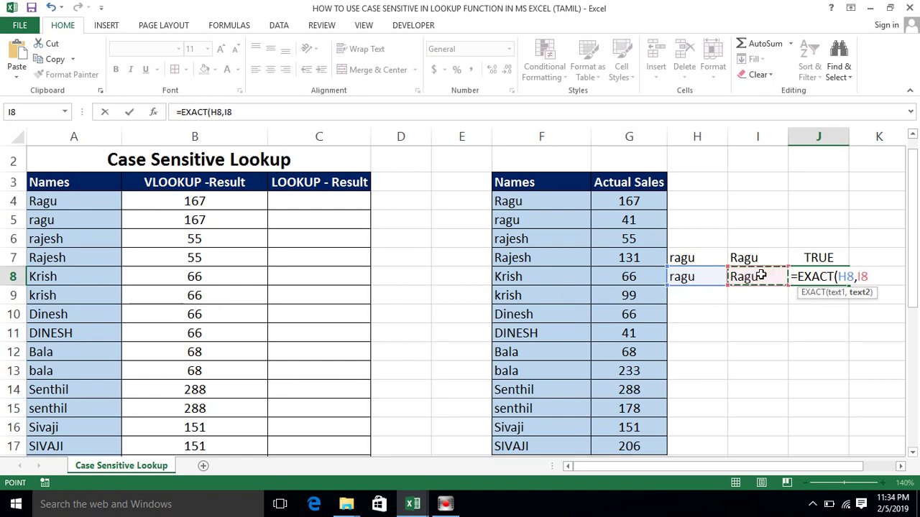
{"action": "key", "text": "Return"}
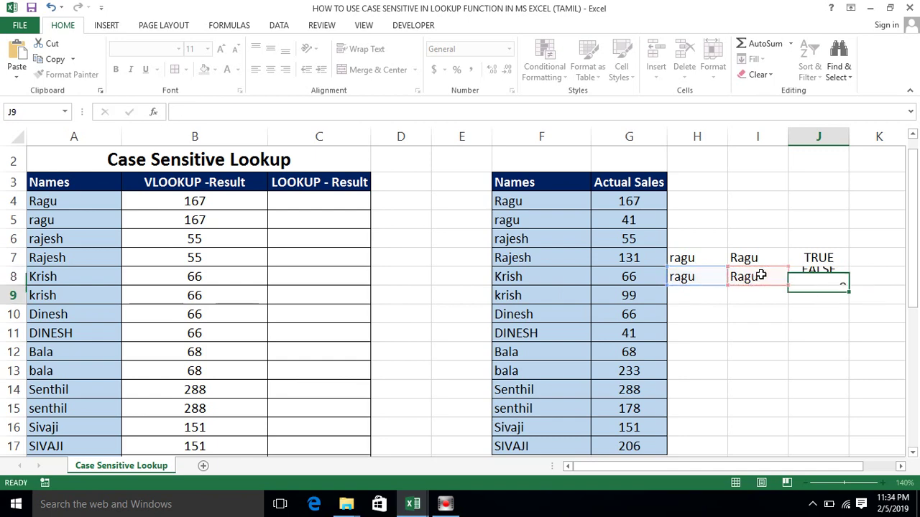
{"action": "left_click", "coordinate": [795, 276]}
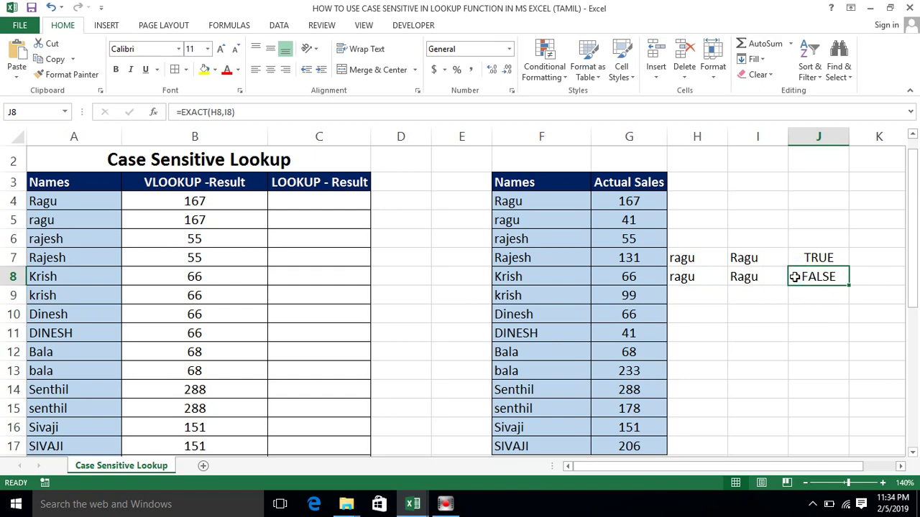
Capitalize the first letter of the name in H8 and check the EXACT comparison in J8
{"action": "double_click", "coordinate": [676, 277]}
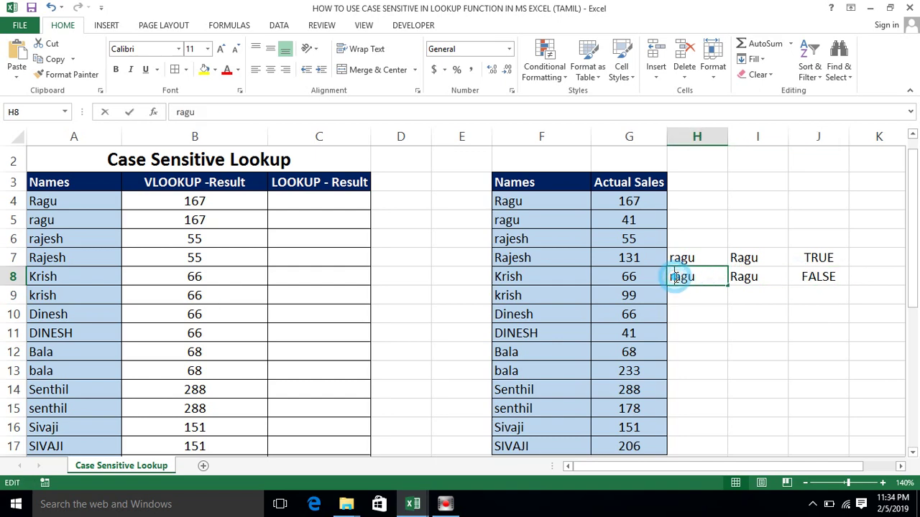
{"action": "key", "text": "BackSpace"}
{"action": "type", "text": "R"}
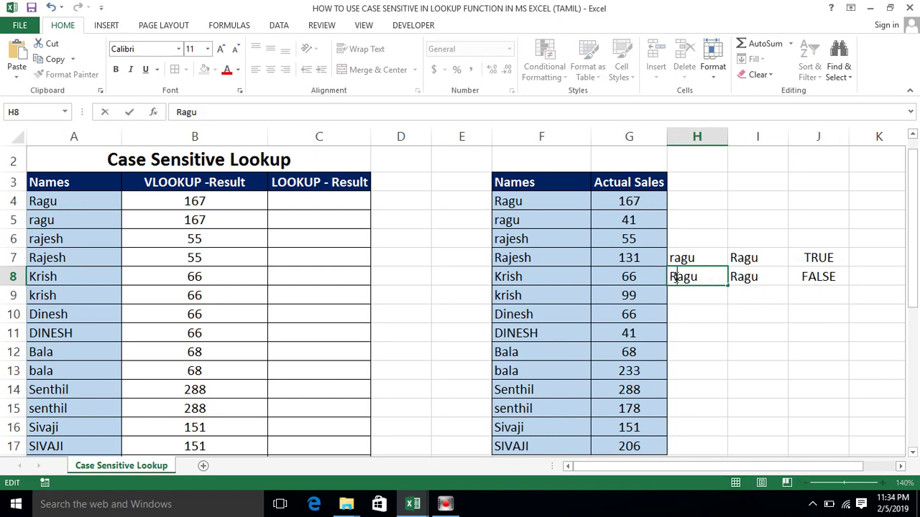
{"action": "key", "text": "Return"}
{"action": "left_click", "coordinate": [823, 277]}
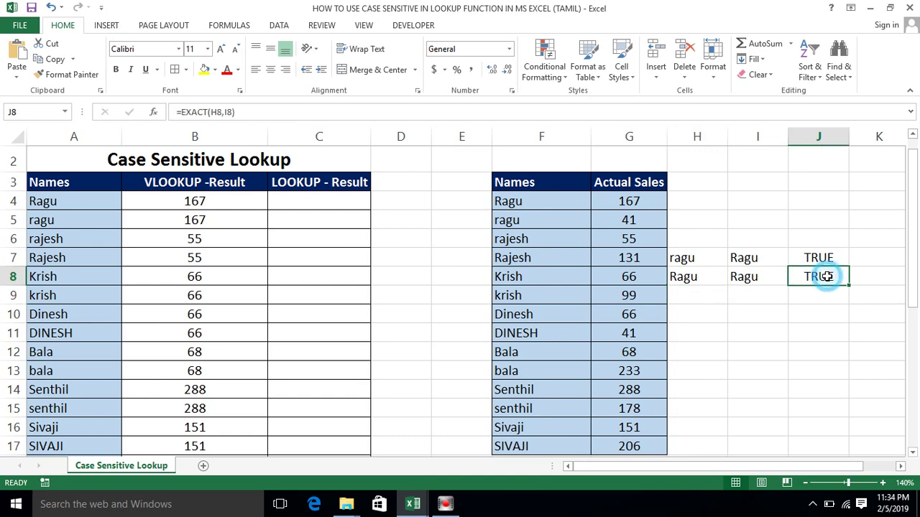
{"action": "left_click", "coordinate": [809, 291]}
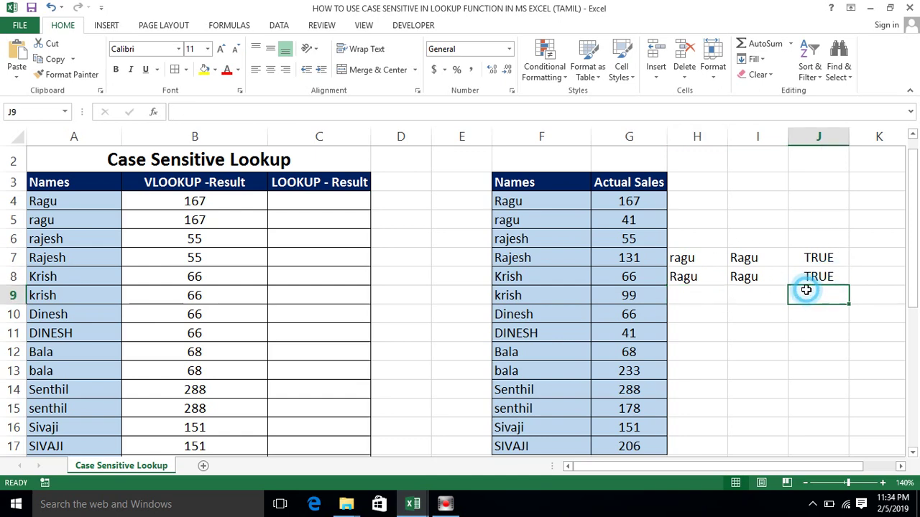
Compare the name pairs in H7:I8 with the equality test in J7 and the EXACT test in J8
{"action": "left_click_drag", "start_coordinate": [684, 257], "coordinate": [783, 260]}
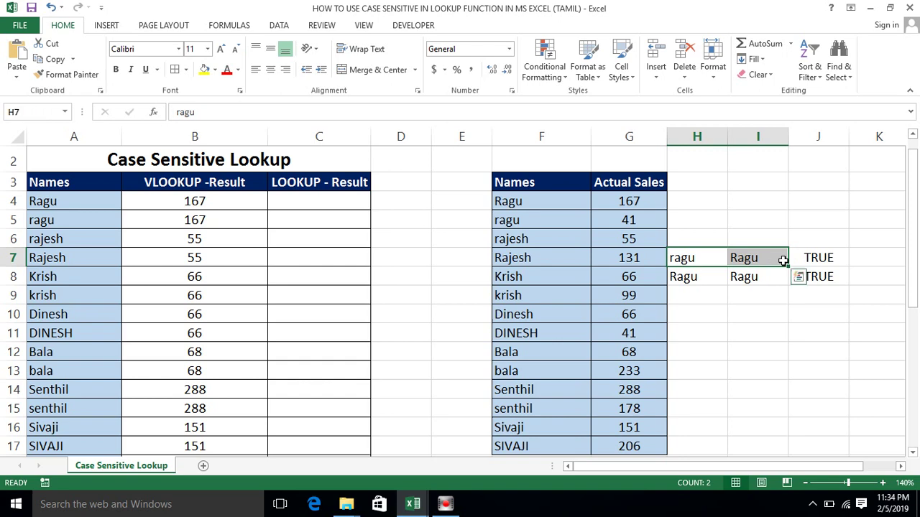
{"action": "left_click", "coordinate": [699, 279]}
{"action": "left_click", "coordinate": [722, 297]}
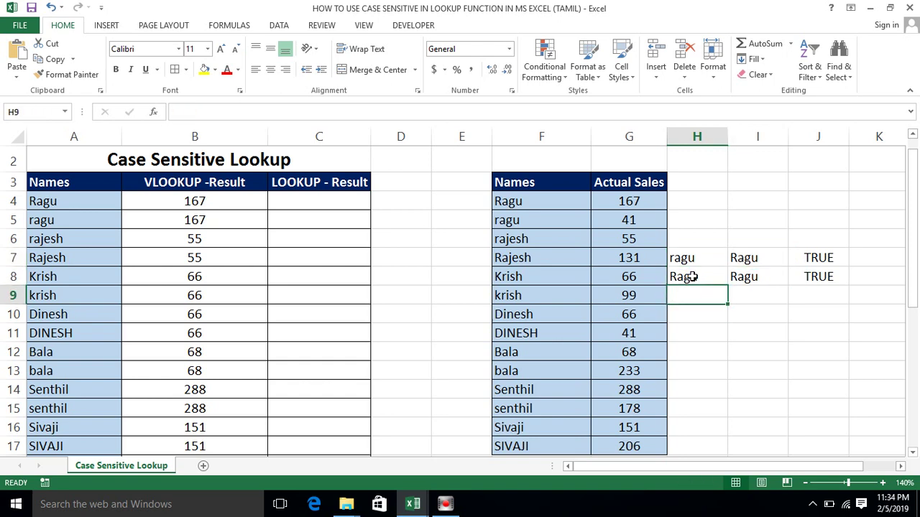
{"action": "left_click_drag", "start_coordinate": [690, 276], "coordinate": [790, 287]}
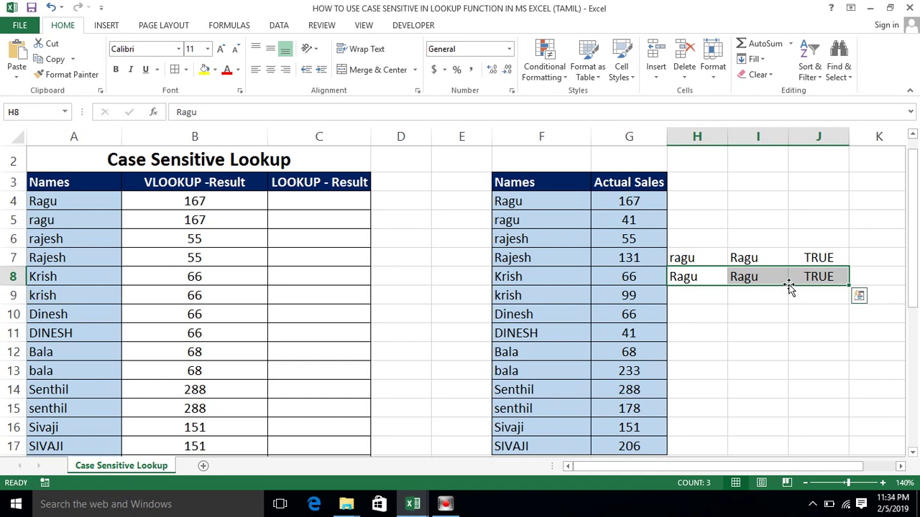
{"action": "left_click", "coordinate": [803, 286]}
{"action": "left_click", "coordinate": [817, 276]}
{"action": "left_click", "coordinate": [819, 314]}
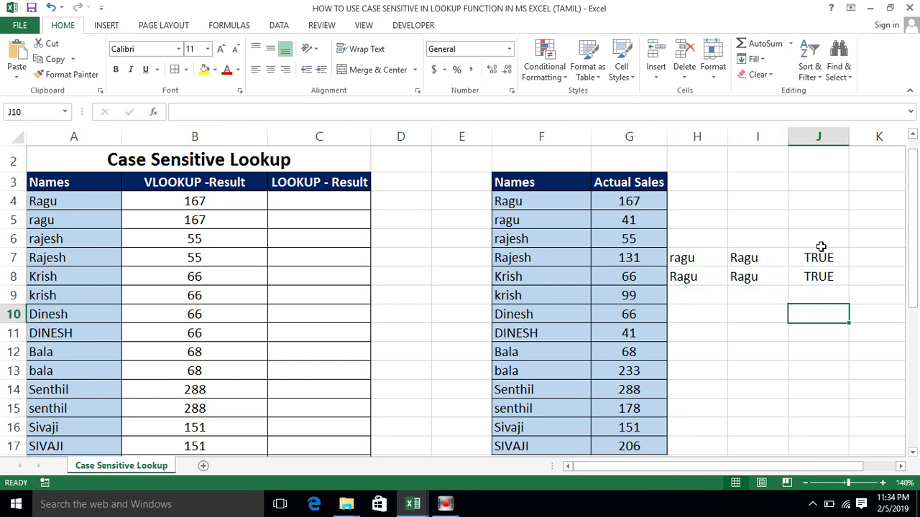
{"action": "left_click", "coordinate": [805, 279]}
{"action": "left_click", "coordinate": [720, 277]}
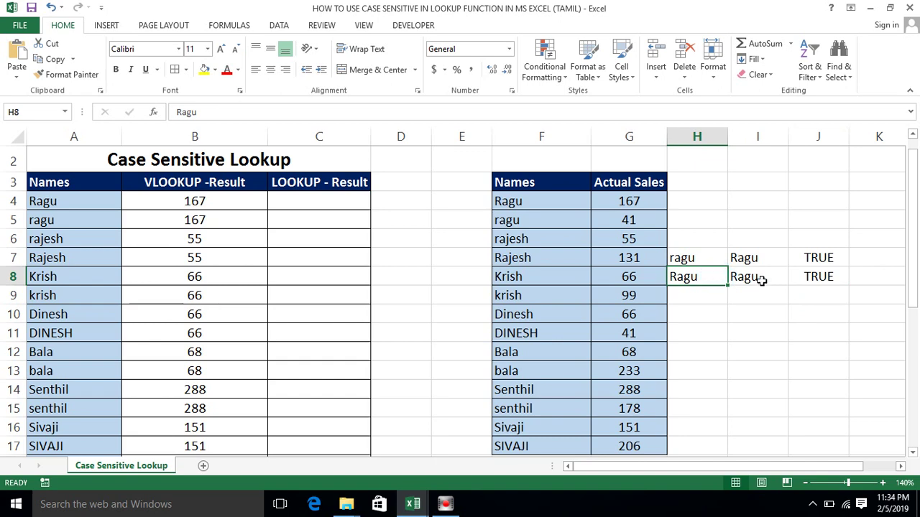
{"action": "left_click", "coordinate": [816, 279]}
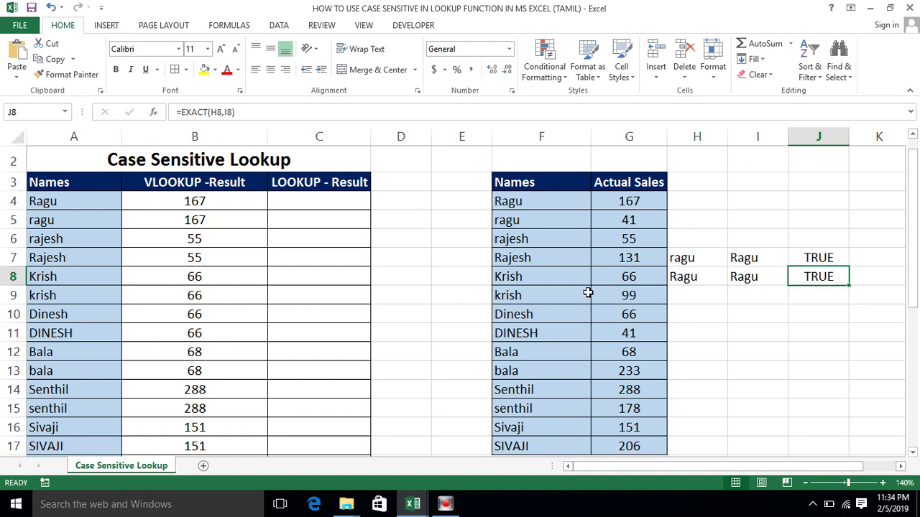
Examine the VLOOKUP results in column B and the highlighted LOOKUP/EXACT reference formula in D1
{"action": "left_click", "coordinate": [220, 201]}
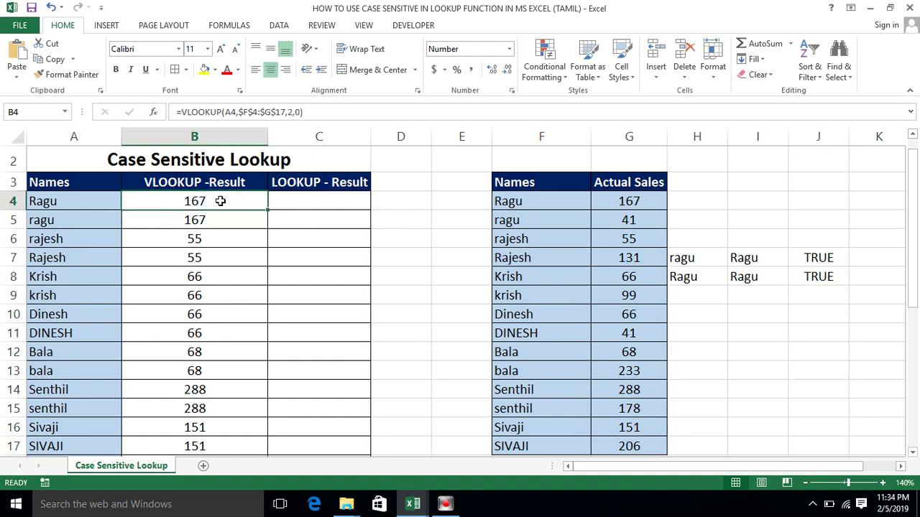
{"action": "scroll", "coordinate": [220, 202], "scroll_direction": "down", "scroll_amount": 5}
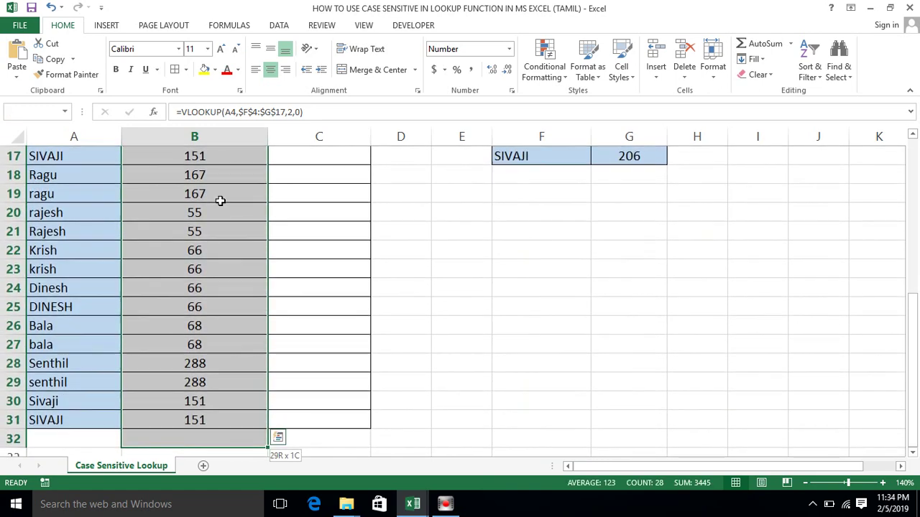
{"action": "key", "text": "ctrl+Up"}
{"action": "scroll", "coordinate": [220, 201], "scroll_direction": "up", "scroll_amount": 1}
{"action": "key", "text": "Down"}
{"action": "key", "text": "Down"}
{"action": "key", "text": "Up"}
{"action": "key", "text": "Up"}
{"action": "key", "text": "Up"}
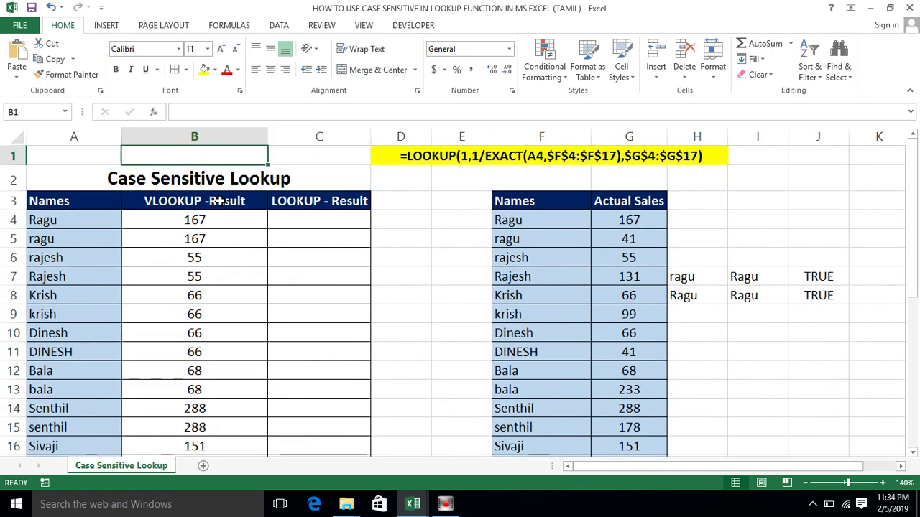
{"action": "key", "text": "Down"}
{"action": "key", "text": "Down"}
{"action": "key", "text": "Down"}
{"action": "key", "text": "Down"}
{"action": "key", "text": "Right"}
{"action": "key", "text": "Up"}
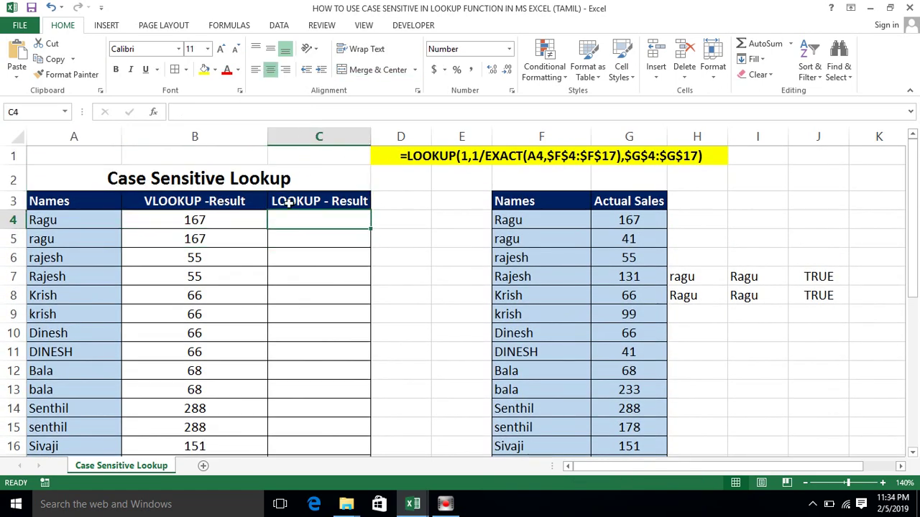
{"action": "left_click", "coordinate": [488, 151]}
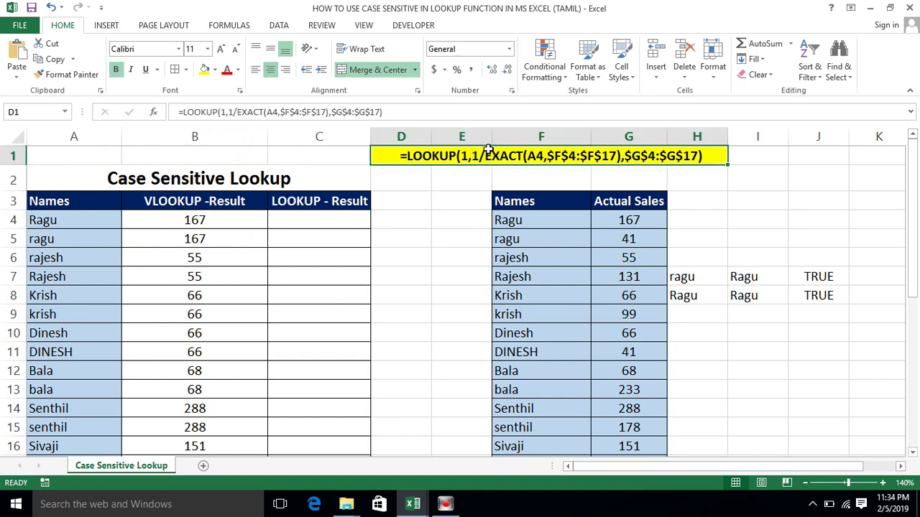
Enter the formula =EXACT(A4,$F$4:$F$17) in C4, with the names range as an absolute reference
{"action": "left_click", "coordinate": [280, 222]}
{"action": "type", "text": "="}
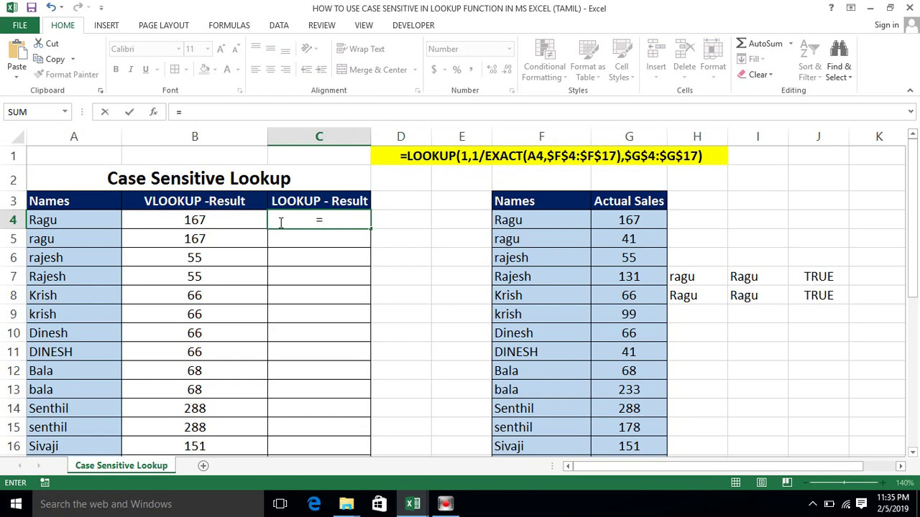
{"action": "type", "text": "e"}
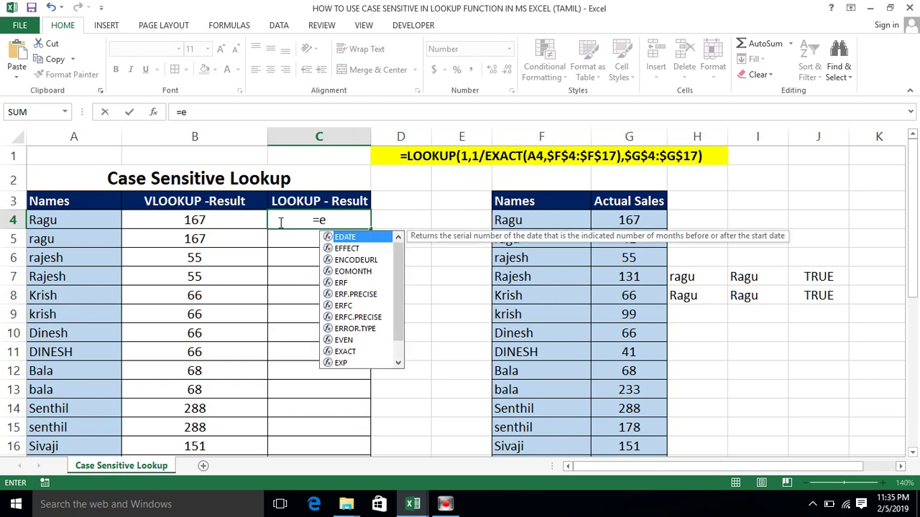
{"action": "type", "text": "xa"}
{"action": "key", "text": "Tab"}
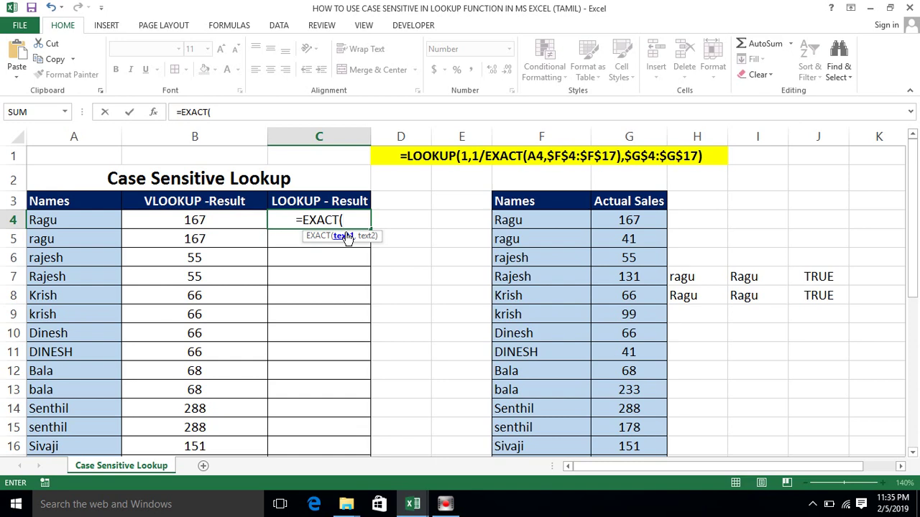
{"action": "left_click", "coordinate": [69, 214]}
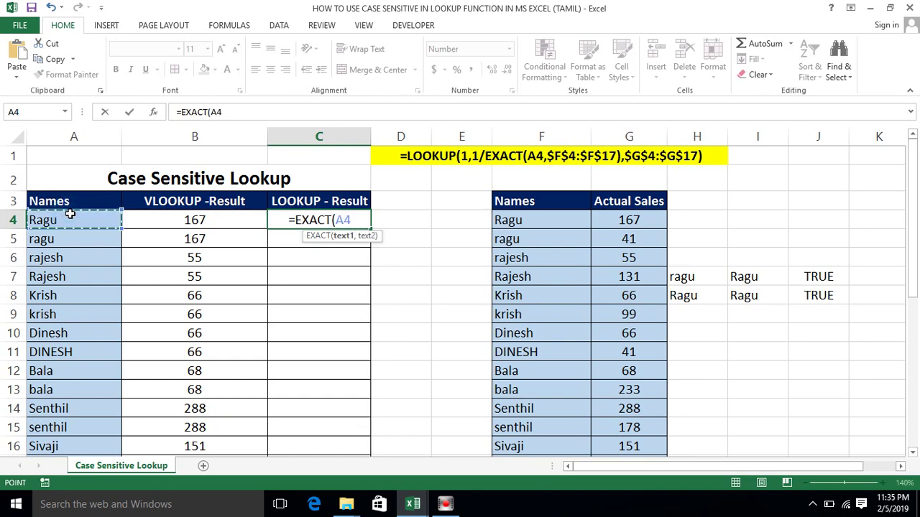
{"action": "type", "text": ","}
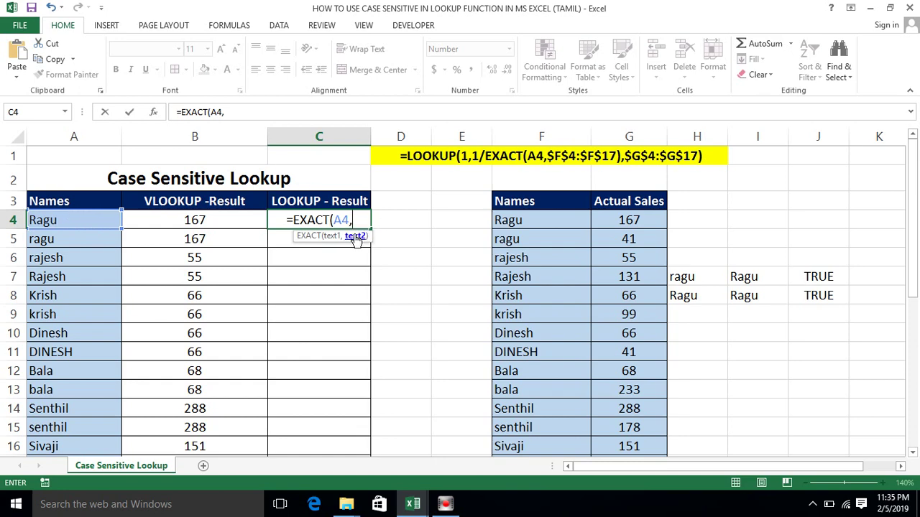
{"action": "left_click", "coordinate": [516, 228]}
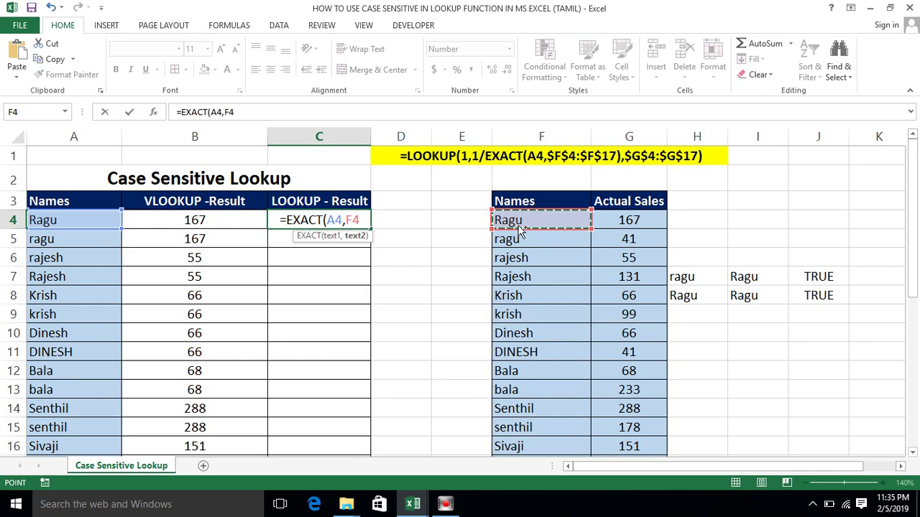
{"action": "key", "text": "ctrl+shift+Down"}
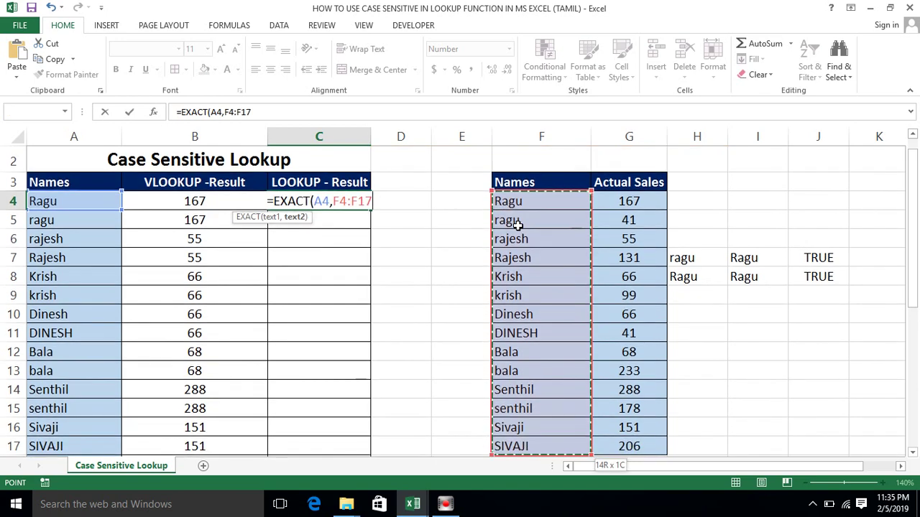
{"action": "key", "text": "F4"}
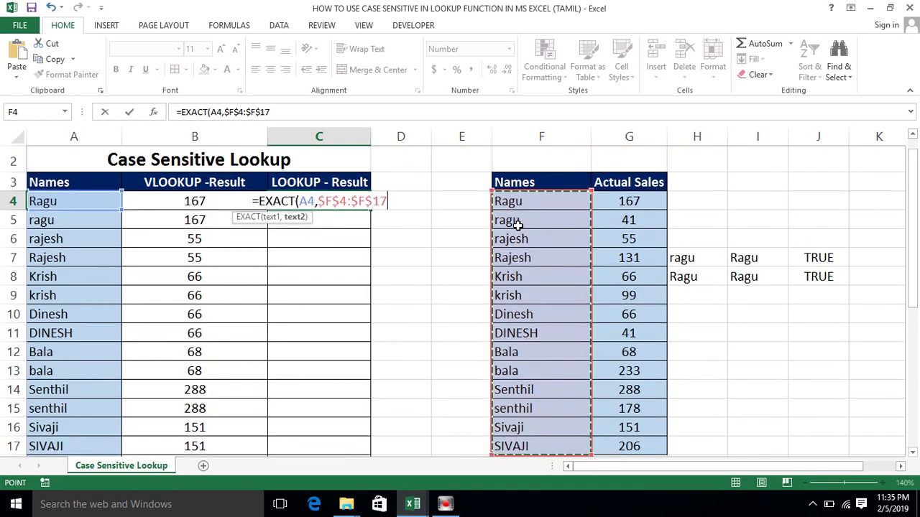
{"action": "type", "text": ")"}
{"action": "key", "text": "Return"}
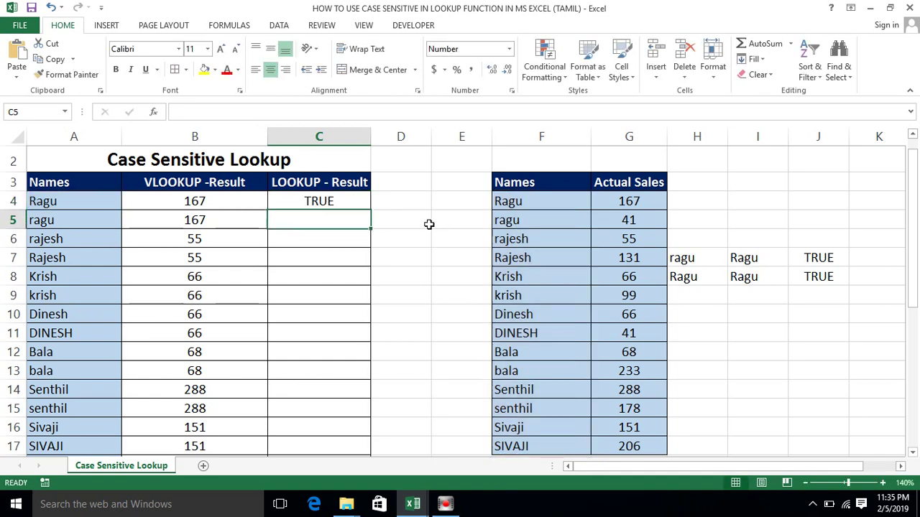
Check the EXACT result in C4 against the names in A4 and F4
{"action": "scroll", "coordinate": [321, 210], "scroll_direction": "up", "scroll_amount": 1}
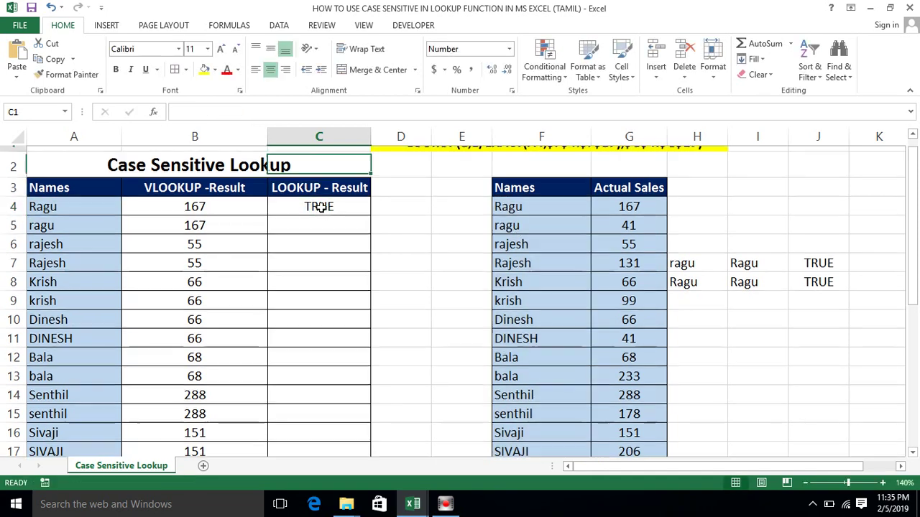
{"action": "left_click", "coordinate": [321, 208]}
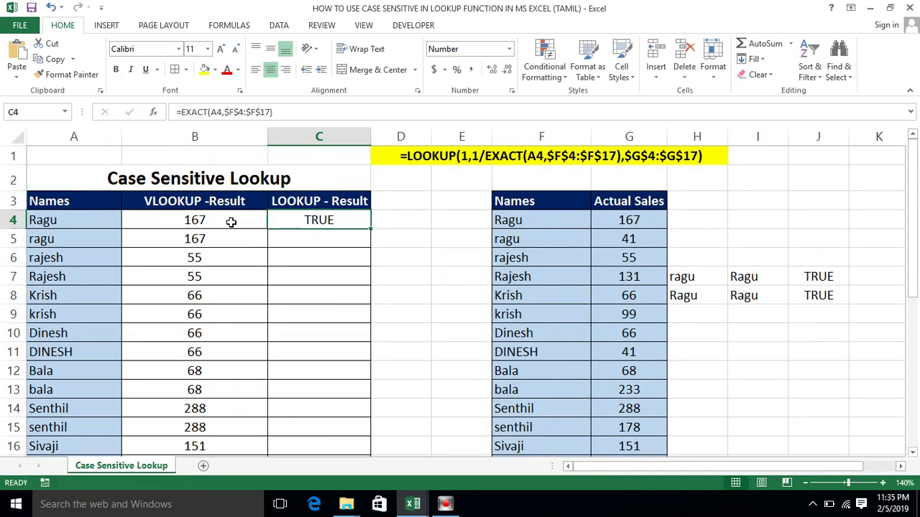
{"action": "left_click", "coordinate": [75, 221]}
{"action": "left_click", "coordinate": [515, 220]}
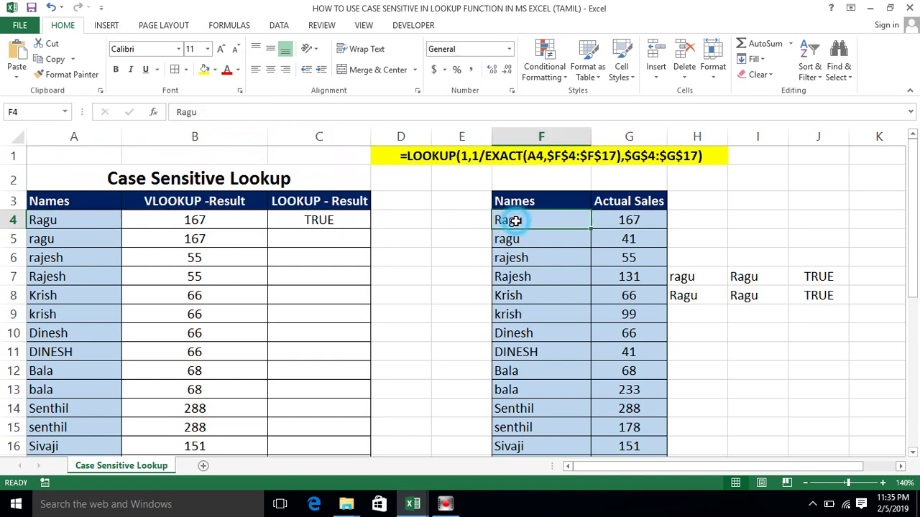
{"action": "left_click", "coordinate": [299, 220]}
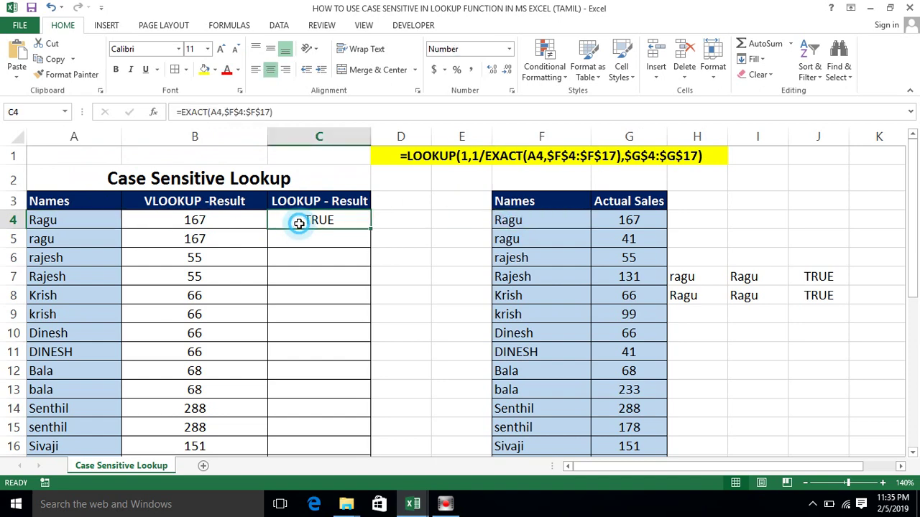
Evaluate the EXACT expression in C4 to inspect its array of results, and leave the formula as it is
{"action": "double_click", "coordinate": [299, 219]}
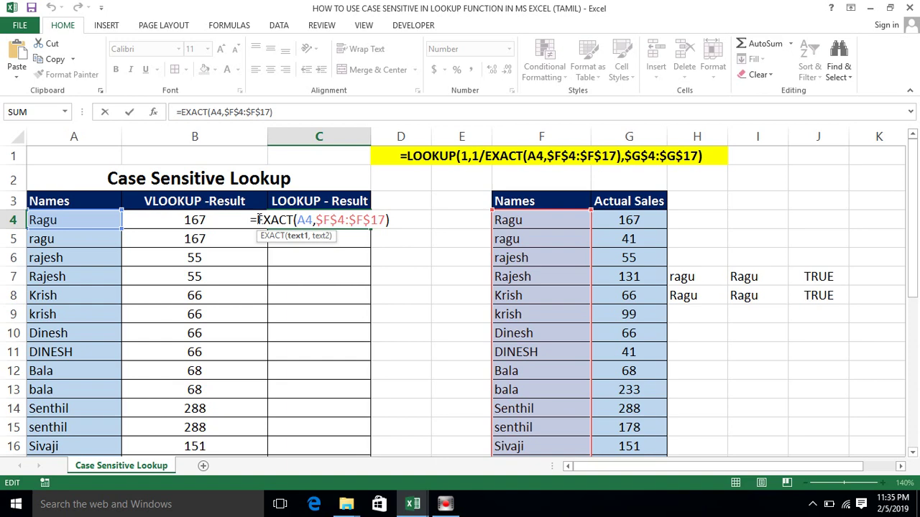
{"action": "left_click_drag", "start_coordinate": [258, 220], "coordinate": [390, 221]}
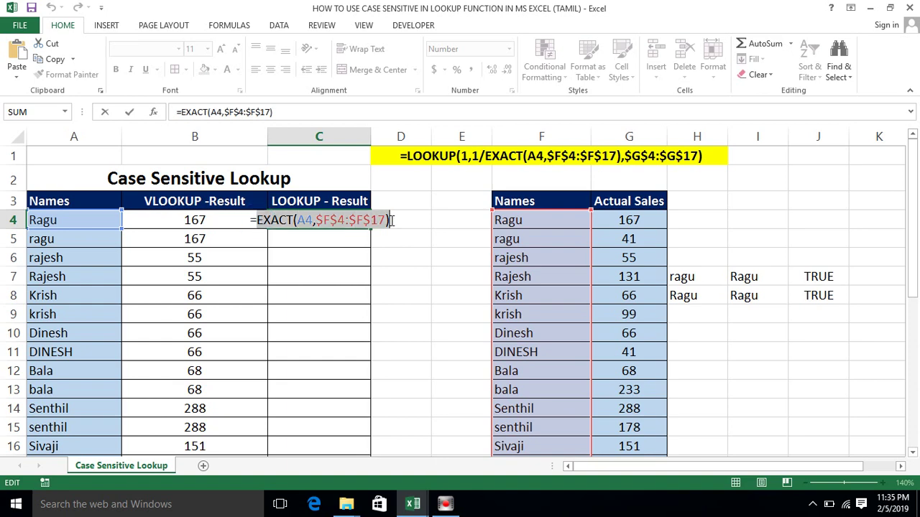
{"action": "key", "text": "F9"}
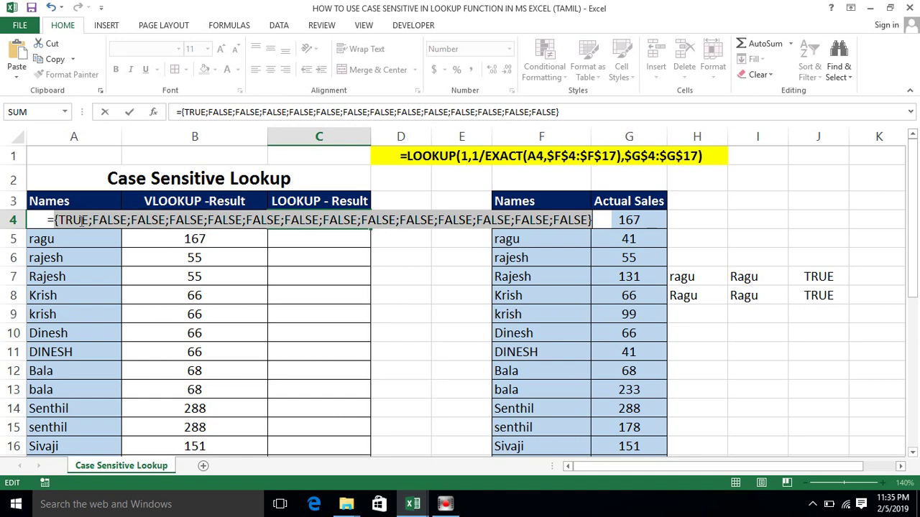
{"action": "left_click_drag", "start_coordinate": [89, 222], "coordinate": [62, 219]}
{"action": "key", "text": "Escape"}
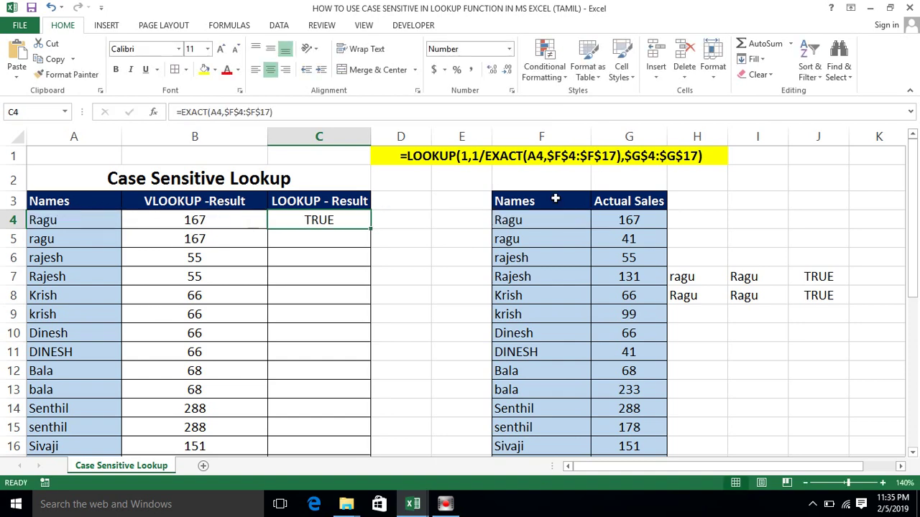
{"action": "left_click", "coordinate": [522, 219]}
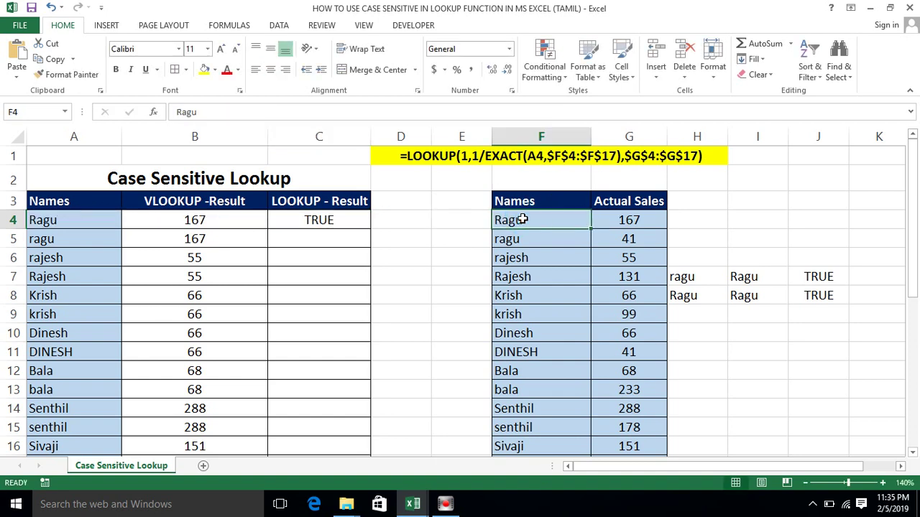
{"action": "left_click", "coordinate": [330, 219]}
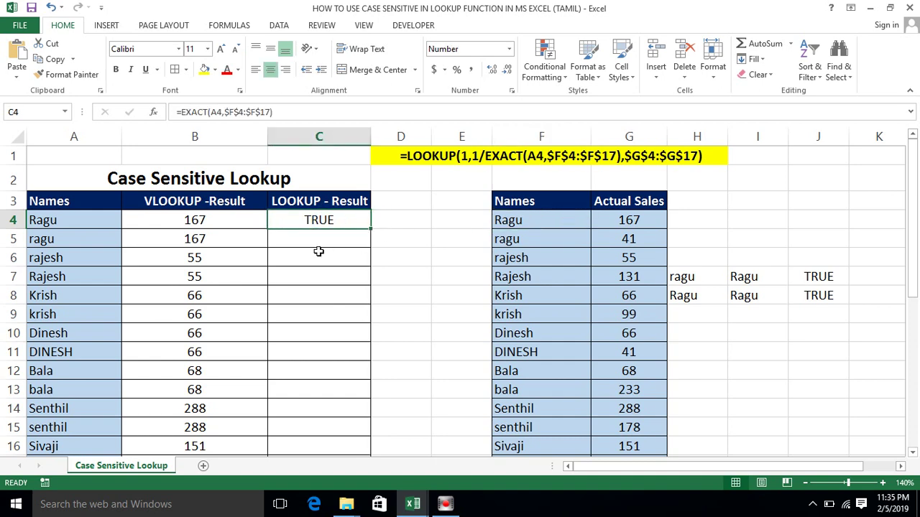
{"action": "left_click", "coordinate": [319, 251]}
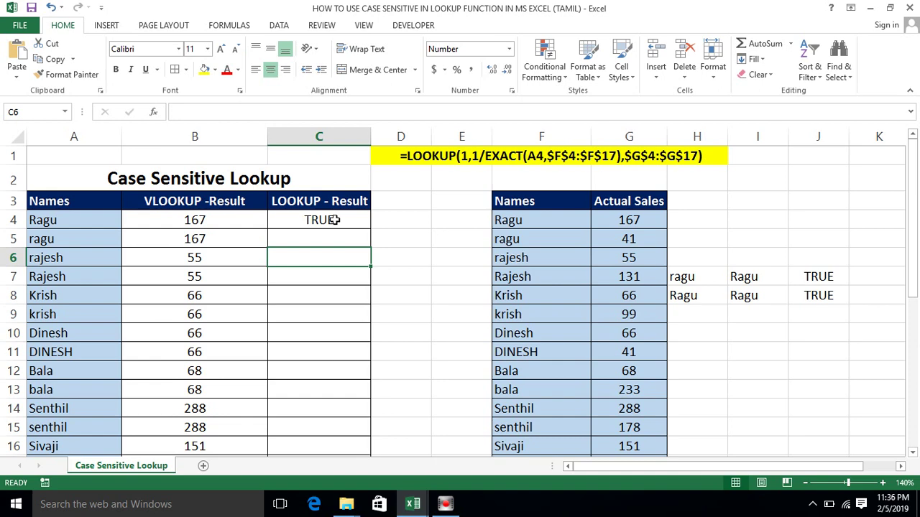
Wrap the EXACT formula in C4 in a LOOKUP function with 1 as the lookup value
{"action": "double_click", "coordinate": [334, 220]}
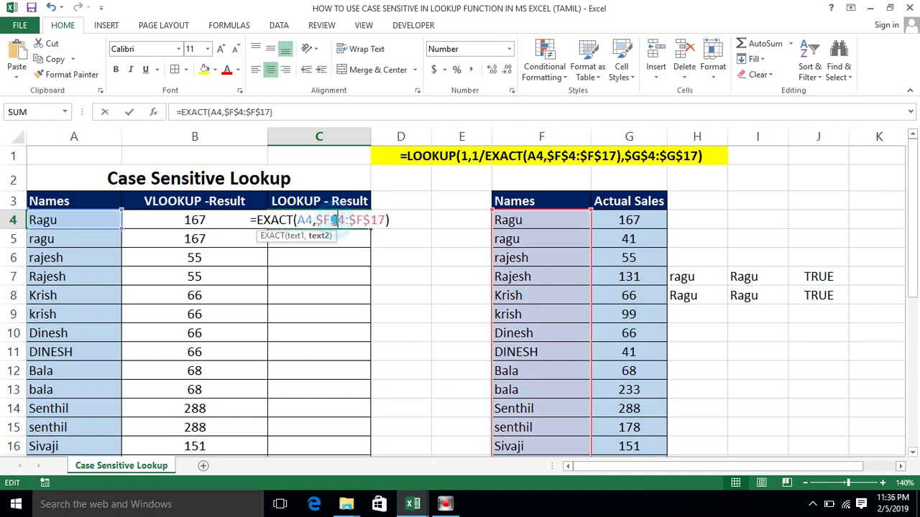
{"action": "left_click", "coordinate": [257, 220]}
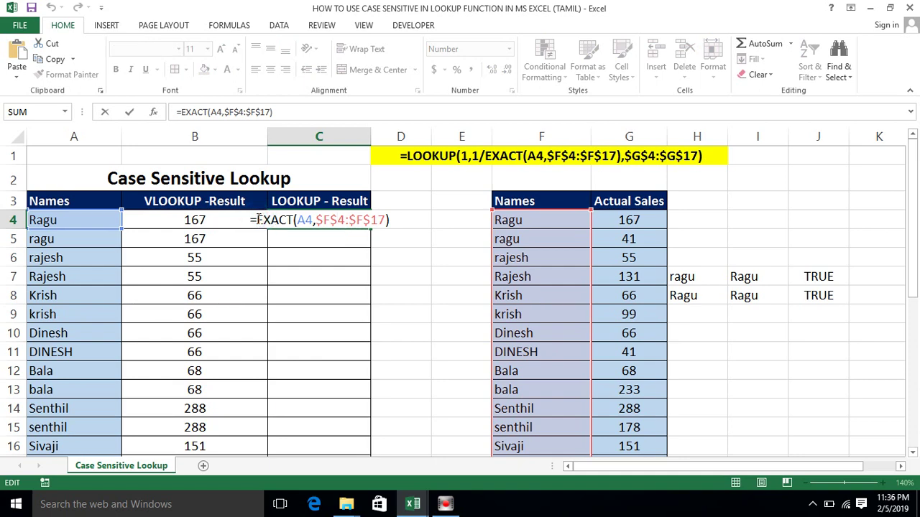
{"action": "type", "text": "loo"}
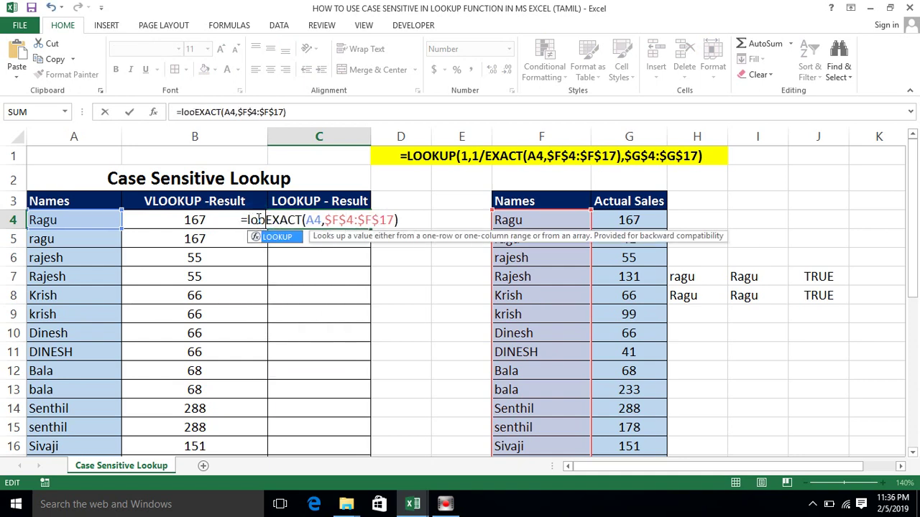
{"action": "key", "text": "Tab"}
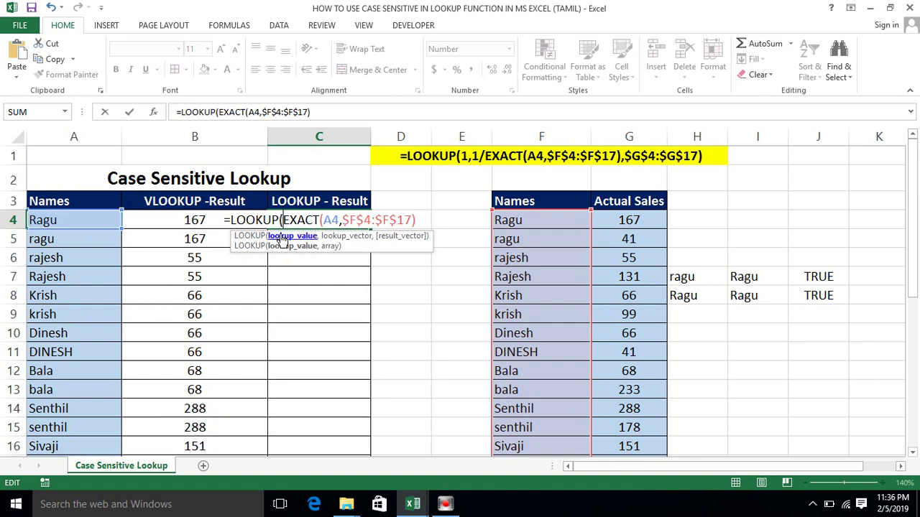
{"action": "type", "text": "1"}
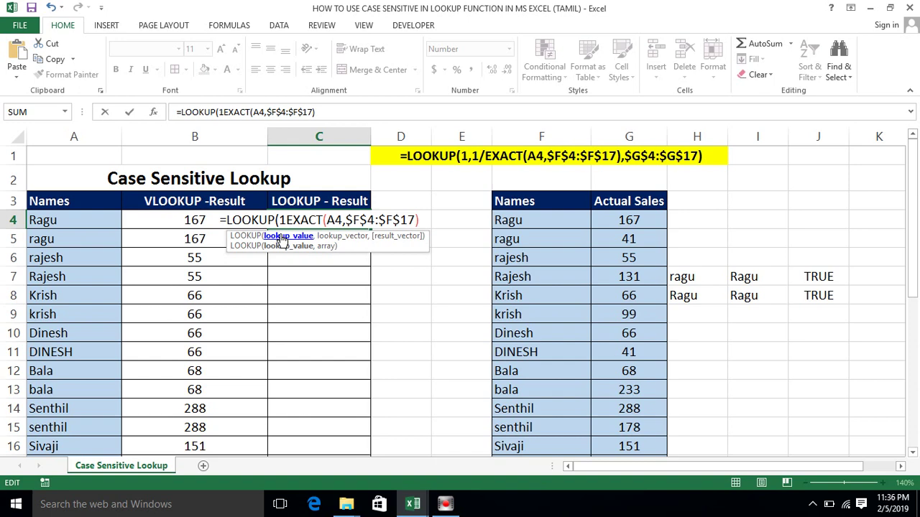
{"action": "type", "text": ","}
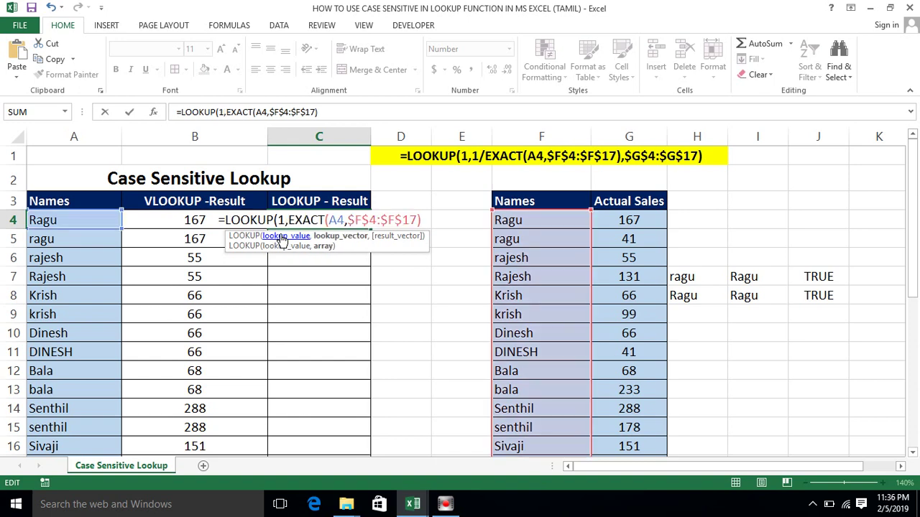
Try TRUE as the lookup value of the LOOKUP function in C4, and restore 1 as that argument
{"action": "key", "text": "BackSpace"}
{"action": "key", "text": "BackSpace"}
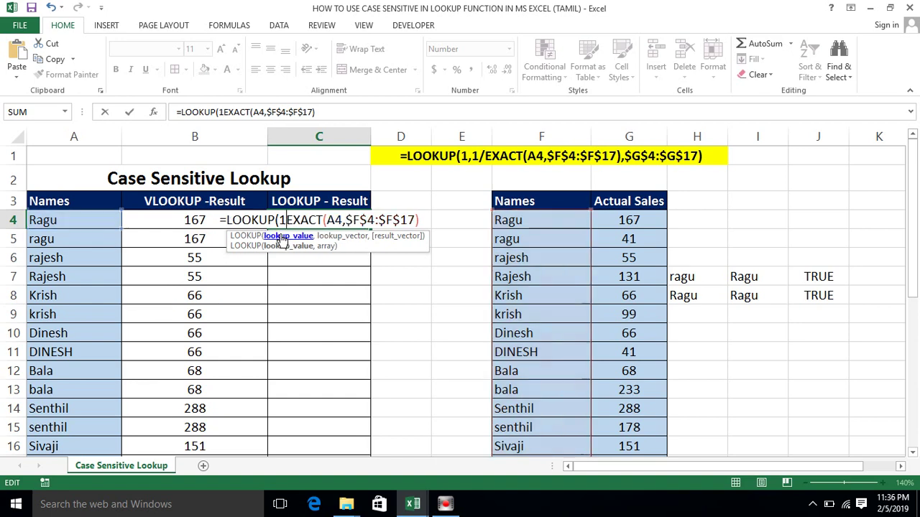
{"action": "type", "text": "true"}
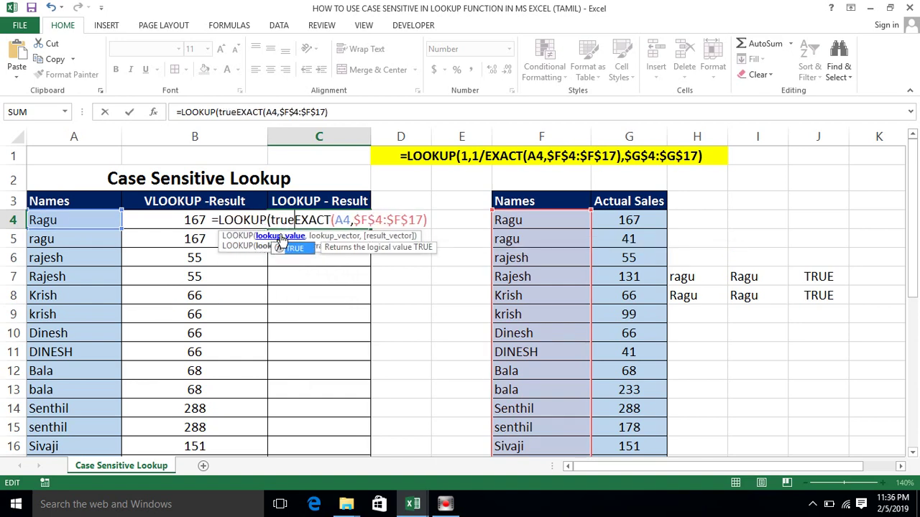
{"action": "key", "text": "Tab"}
{"action": "key", "text": "BackSpace"}
{"action": "key", "text": "BackSpace"}
{"action": "key", "text": "BackSpace"}
{"action": "key", "text": "BackSpace"}
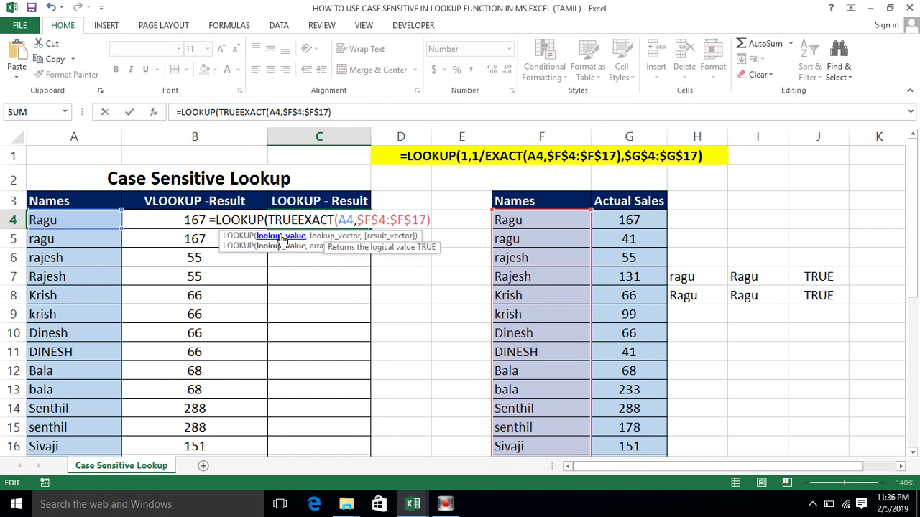
{"action": "type", "text": "1"}
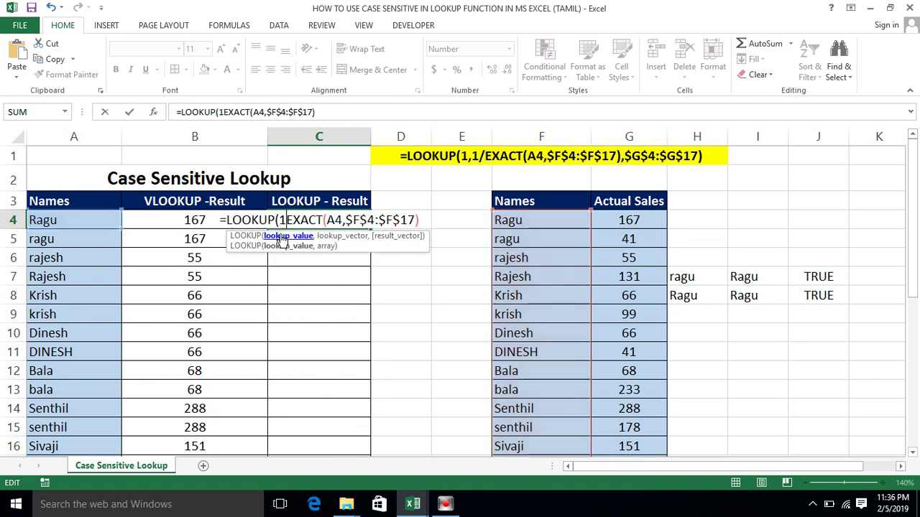
{"action": "type", "text": ","}
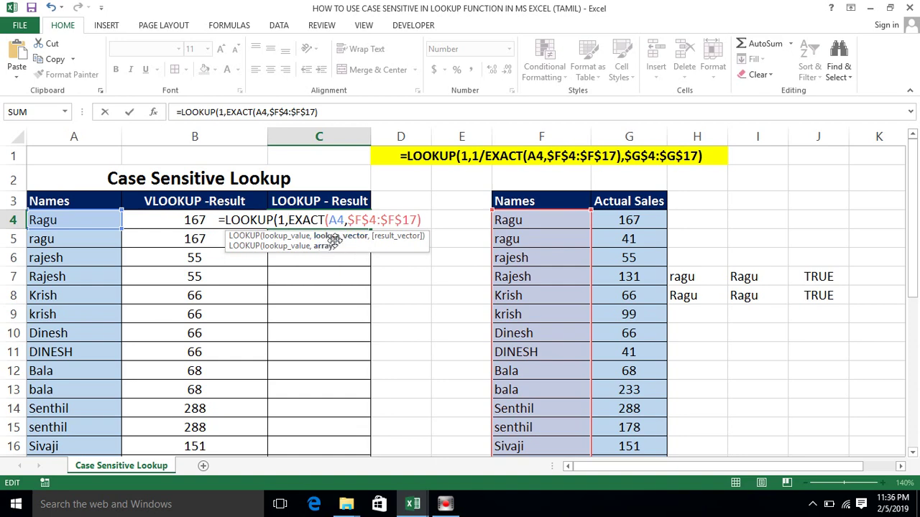
Change the lookup vector of the LOOKUP formula in C4 to 1/EXACT(A4,$F$4:$F$17)
{"action": "type", "text": "1"}
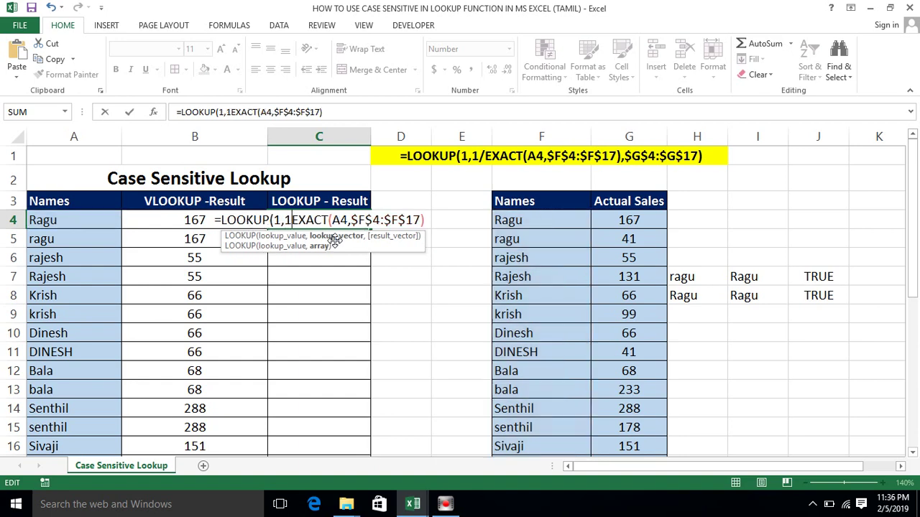
{"action": "type", "text": "/"}
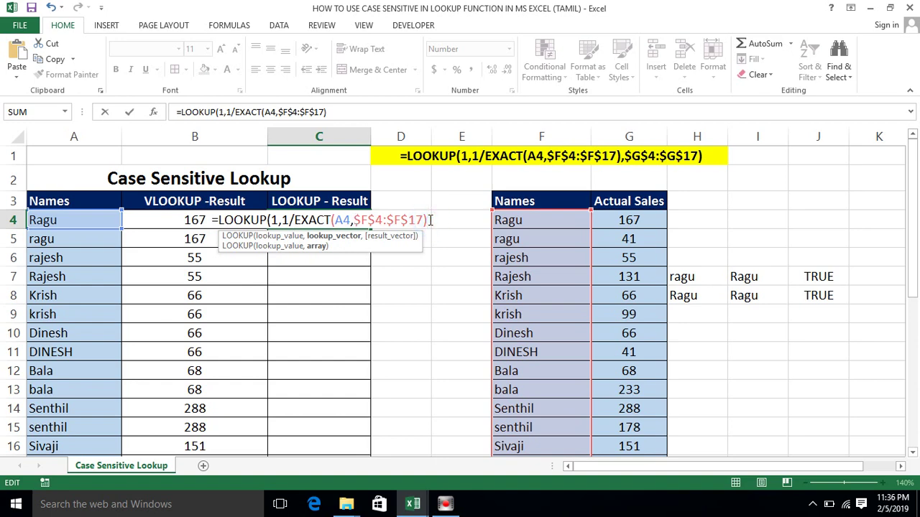
{"action": "type", "text": ","}
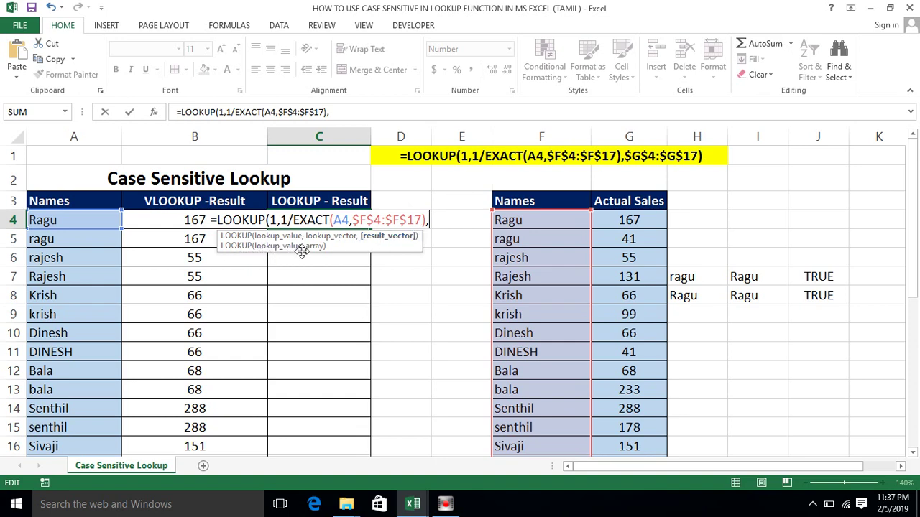
Add the absolute range $G$4:$G$17 as the result vector in C4 and enter the formula as an array formula
{"action": "left_click", "coordinate": [630, 221]}
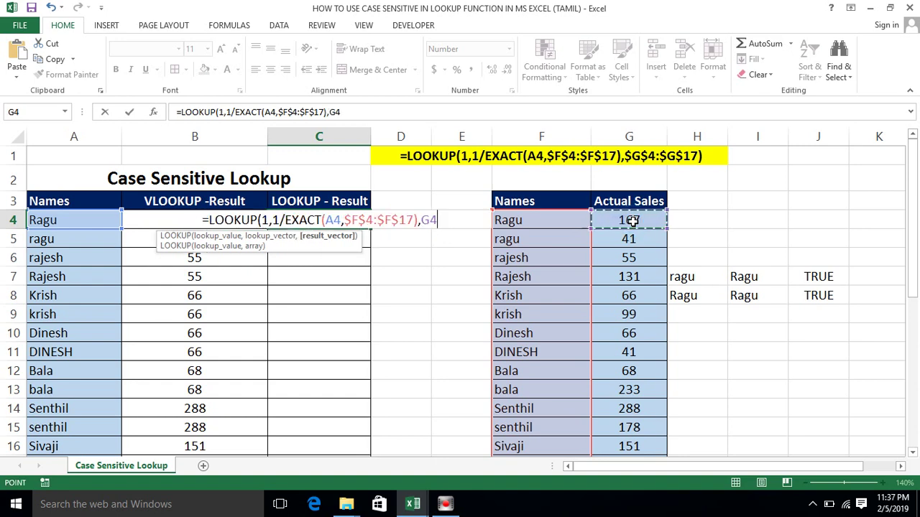
{"action": "key", "text": "ctrl+shift+Down"}
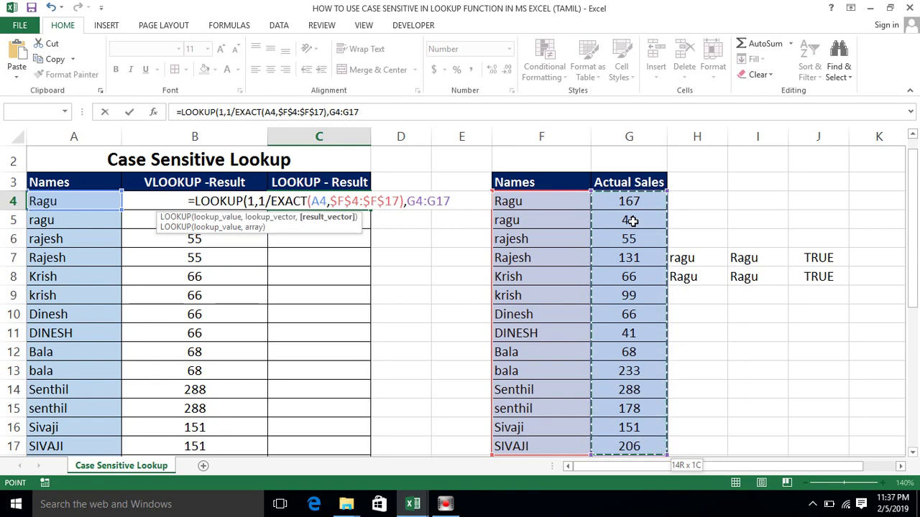
{"action": "key", "text": "F4"}
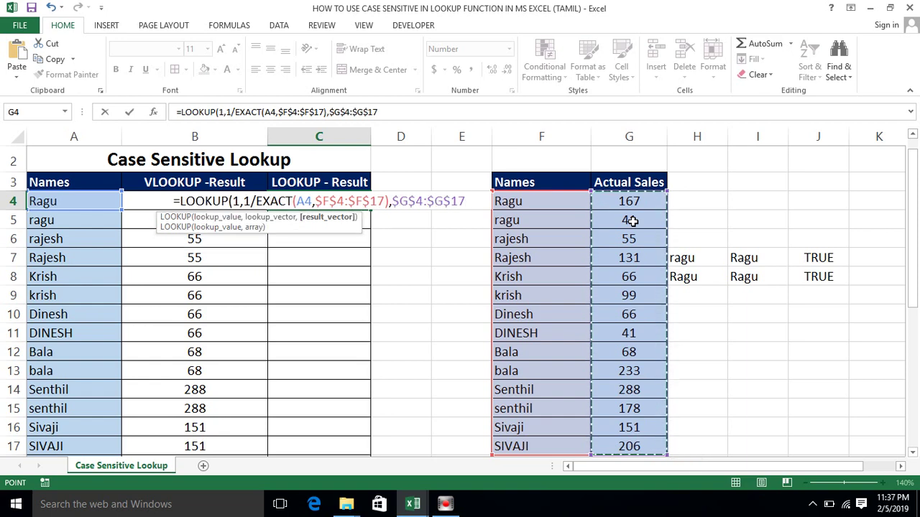
{"action": "type", "text": ")"}
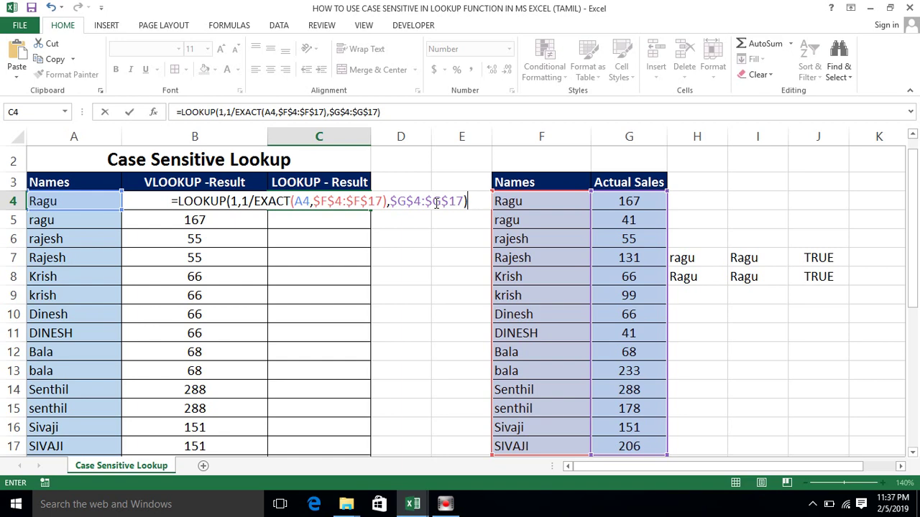
{"action": "key", "text": "ctrl+shift+Return"}
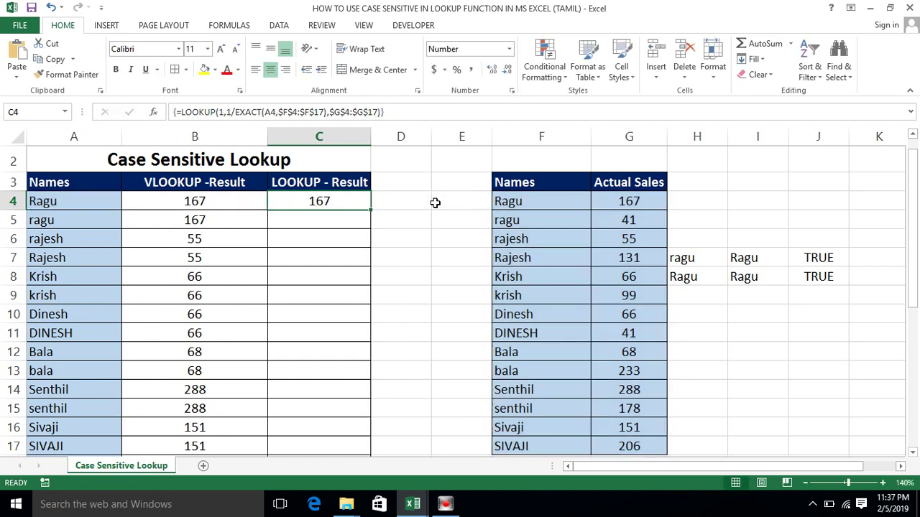
Fill the array formula from C4 down the LOOKUP - Result column to the last name row
{"action": "double_click", "coordinate": [370, 210]}
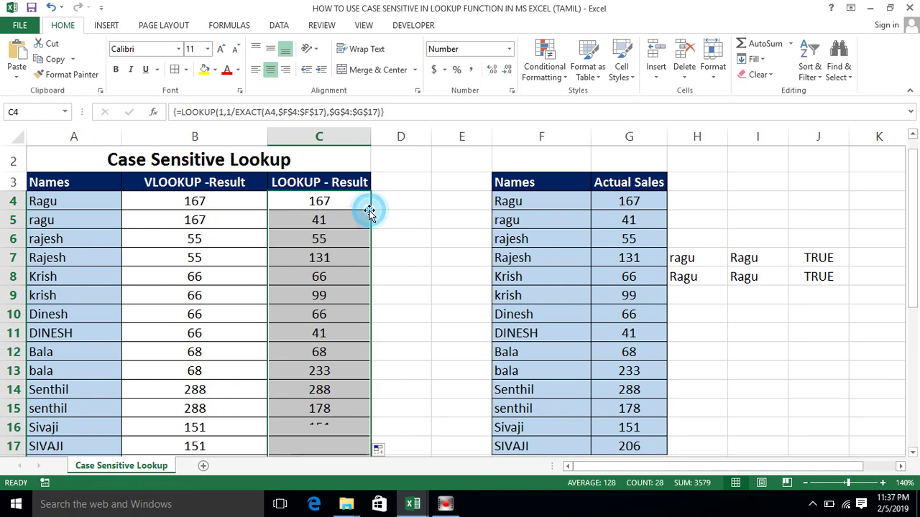
{"action": "left_click", "coordinate": [317, 199]}
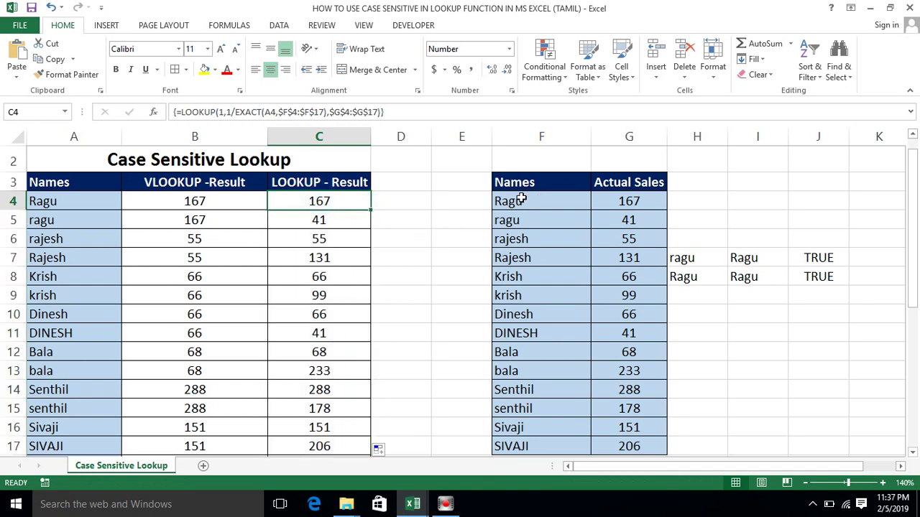
Compare the LOOKUP and VLOOKUP results in rows 4 to 7 with the names and actual sales in columns F and G
{"action": "left_click_drag", "start_coordinate": [521, 200], "coordinate": [539, 216]}
{"action": "left_click", "coordinate": [506, 219]}
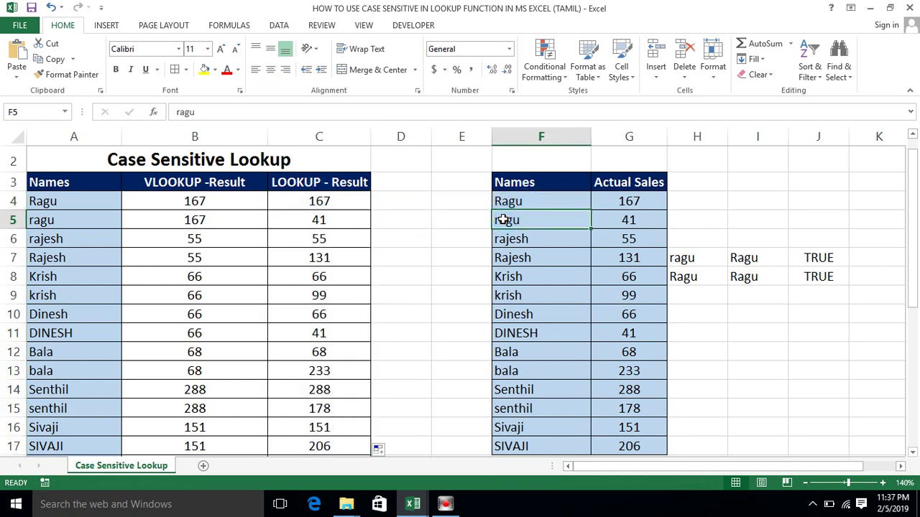
{"action": "left_click", "coordinate": [609, 230]}
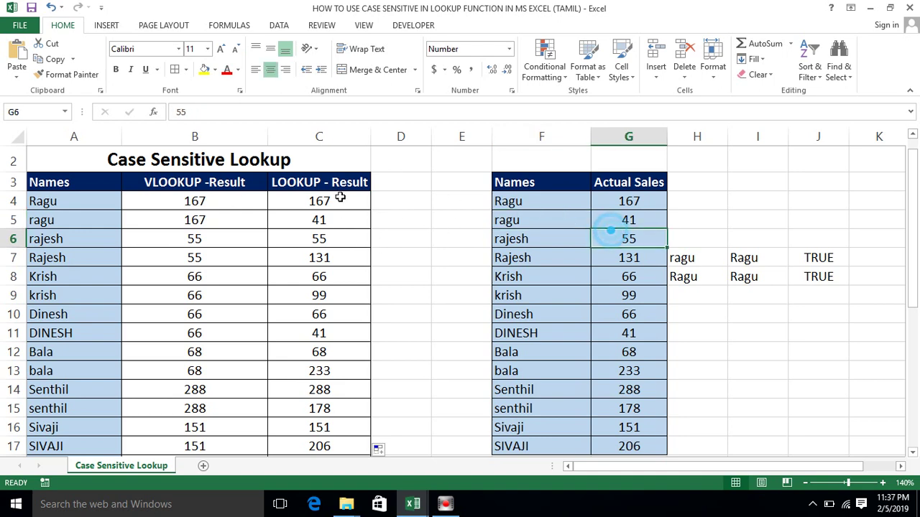
{"action": "left_click", "coordinate": [318, 221]}
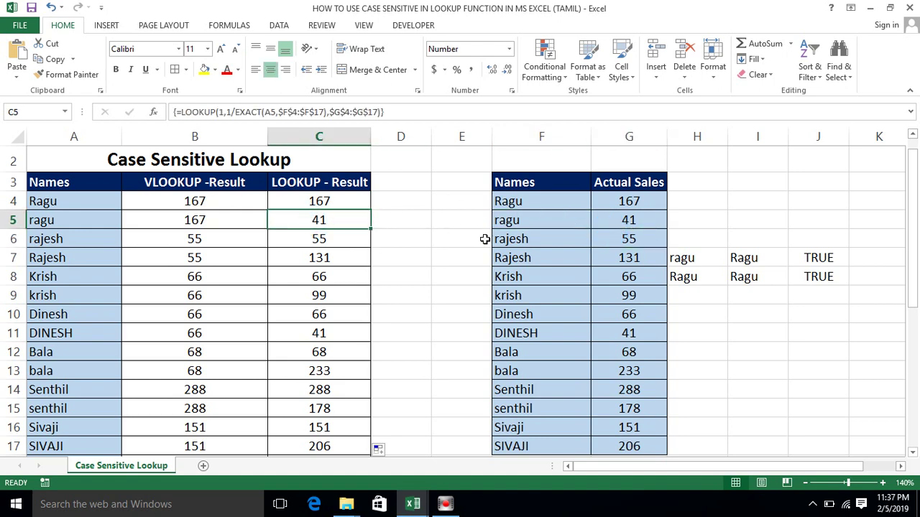
{"action": "left_click_drag", "start_coordinate": [513, 238], "coordinate": [622, 268]}
{"action": "left_click_drag", "start_coordinate": [301, 239], "coordinate": [90, 259]}
{"action": "left_click", "coordinate": [53, 243]}
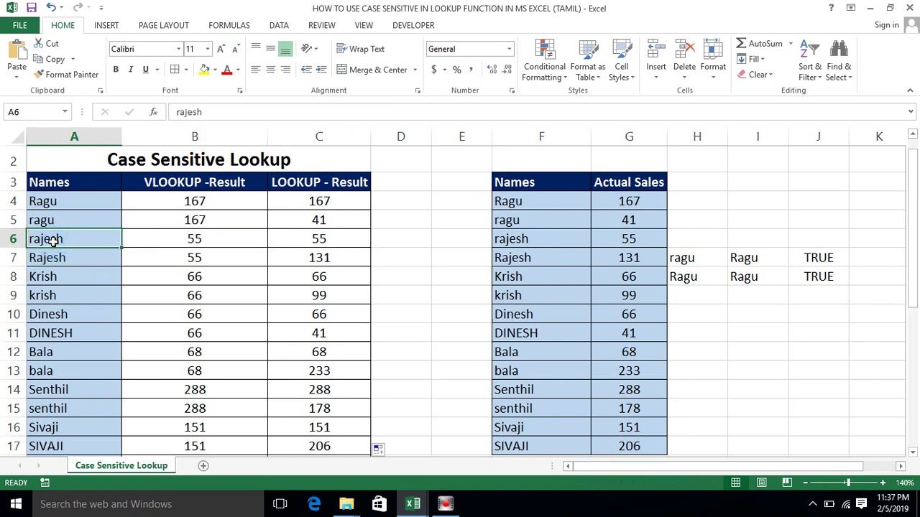
{"action": "left_click", "coordinate": [213, 233]}
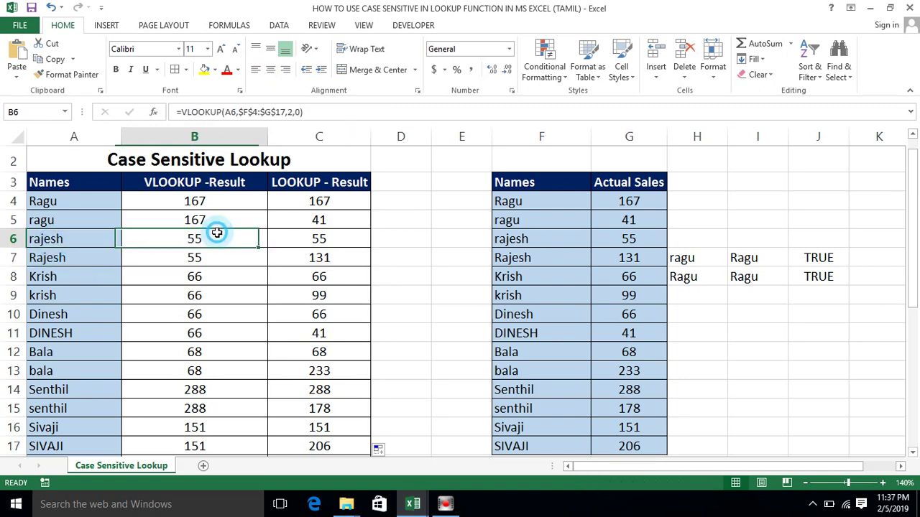
Review the filled LOOKUP - Result column from C4 down to its last row
{"action": "left_click", "coordinate": [312, 200]}
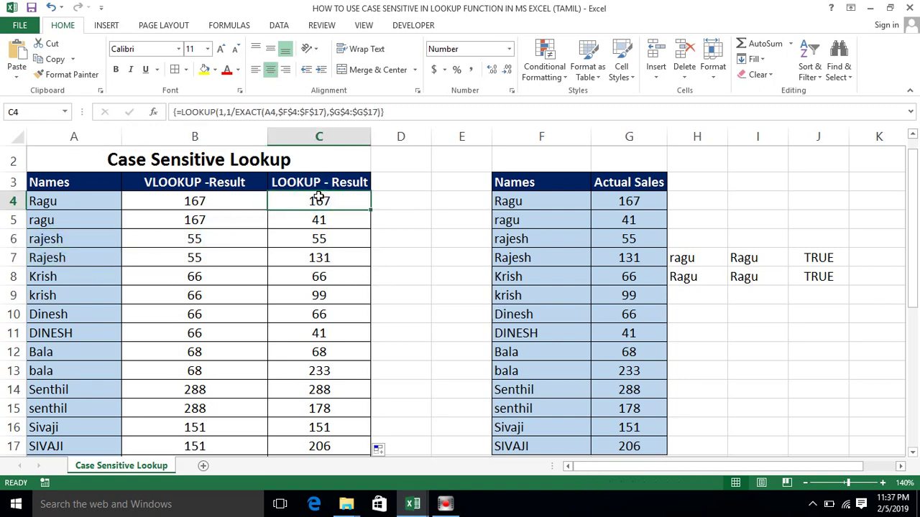
{"action": "key", "text": "ctrl+shift+Down"}
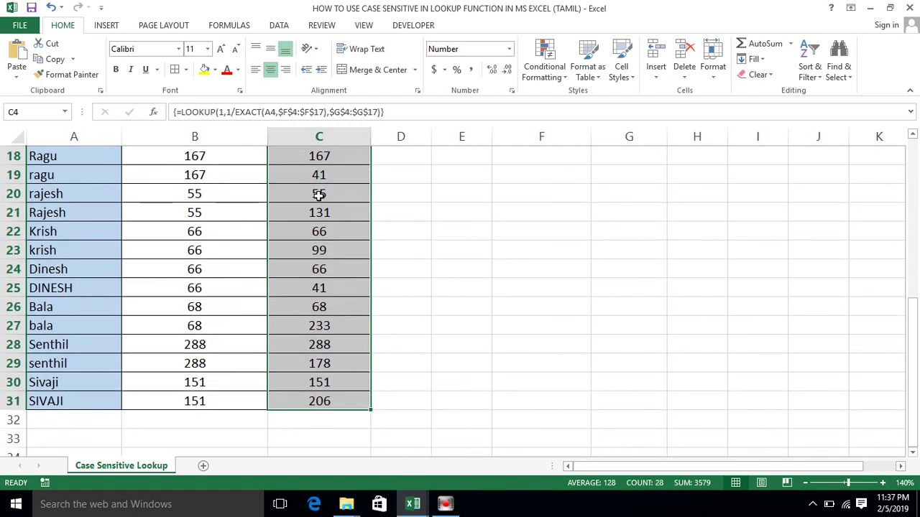
{"action": "key", "text": "ctrl+Up"}
{"action": "key", "text": "ctrl+Up"}
{"action": "key", "text": "Down"}
{"action": "key", "text": "Down"}
{"action": "key", "text": "Down"}
{"action": "key", "text": "Down"}
{"action": "key", "text": "Down"}
{"action": "key", "text": "ctrl+Down"}
{"action": "key", "text": "Down"}
{"action": "key", "text": "Down"}
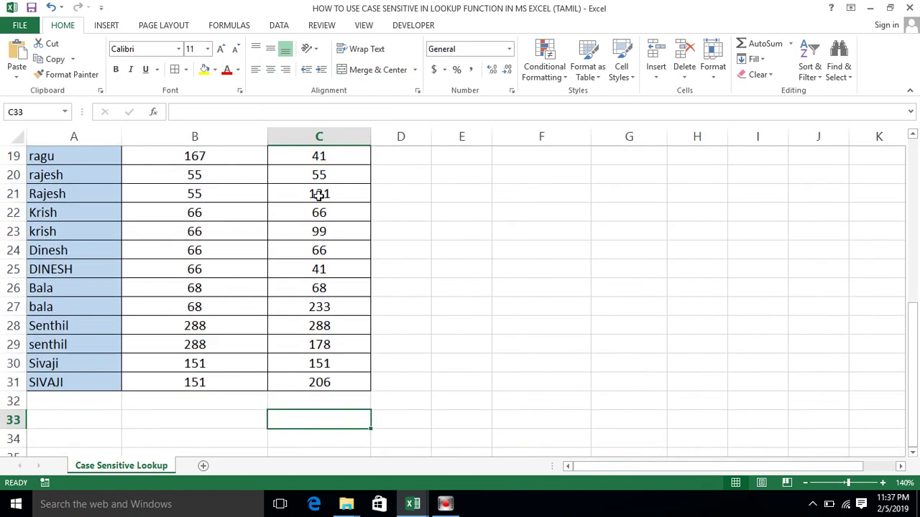
Examine the names and both lookup results in the last two rows, A30:C31
{"action": "key", "text": "Up"}
{"action": "key", "text": "Up"}
{"action": "key", "text": "Up"}
{"action": "key", "text": "Up"}
{"action": "key", "text": "Left"}
{"action": "key", "text": "Left"}
{"action": "key", "text": "Down"}
{"action": "key", "text": "shift+Right"}
{"action": "key", "text": "shift+Right"}
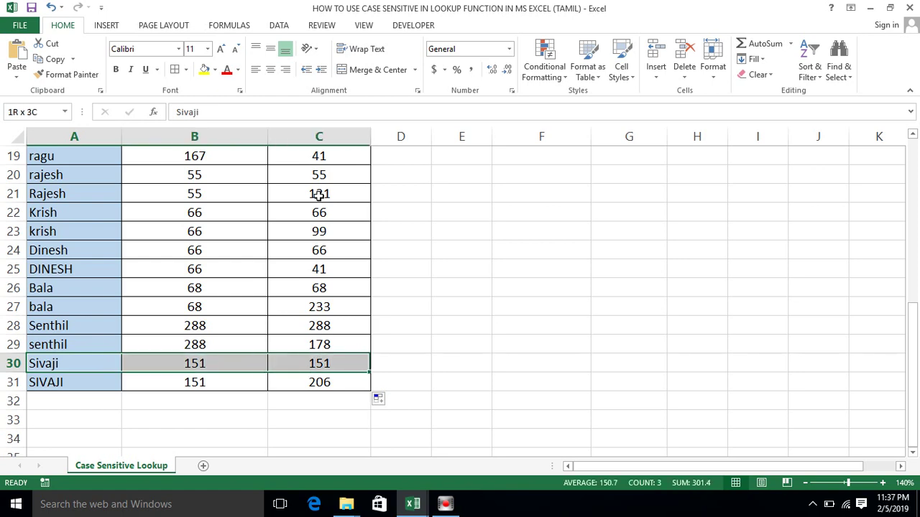
{"action": "key", "text": "shift+Right"}
{"action": "key", "text": "shift+Down"}
Check the matching names and actual sales in F16:G17 of the source table
{"action": "key", "text": "ctrl+Up"}
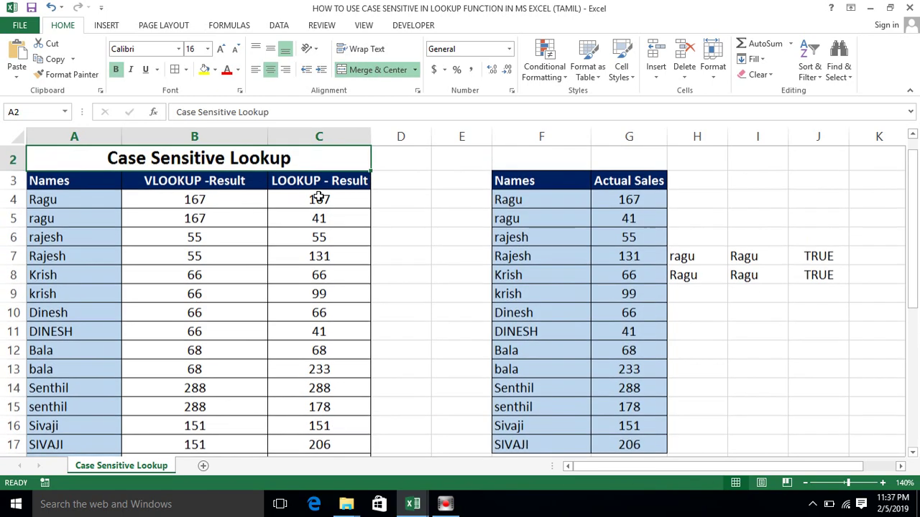
{"action": "key", "text": "Right"}
{"action": "key", "text": "Right"}
{"action": "key", "text": "Right"}
{"action": "key", "text": "Right"}
{"action": "key", "text": "Down"}
{"action": "key", "text": "Down"}
{"action": "key", "text": "Down"}
{"action": "key", "text": "Left"}
{"action": "key", "text": "Down"}
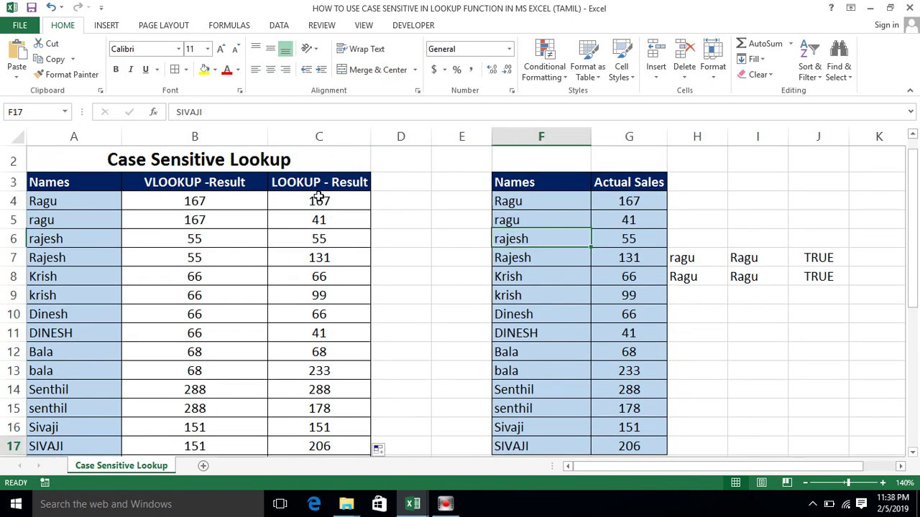
{"action": "key", "text": "ctrl+Down"}
{"action": "key", "text": "Up"}
{"action": "key", "text": "shift+Right"}
{"action": "key", "text": "shift+Down"}
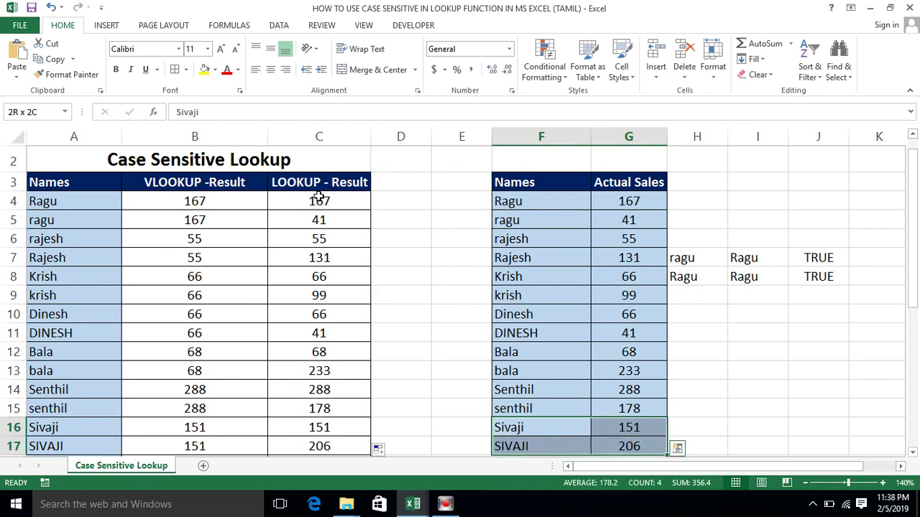
{"action": "key", "text": "Down"}
{"action": "key", "text": "Down"}
{"action": "scroll", "coordinate": [318, 195], "scroll_direction": "up", "scroll_amount": 1}
{"action": "left_click", "coordinate": [319, 195]}
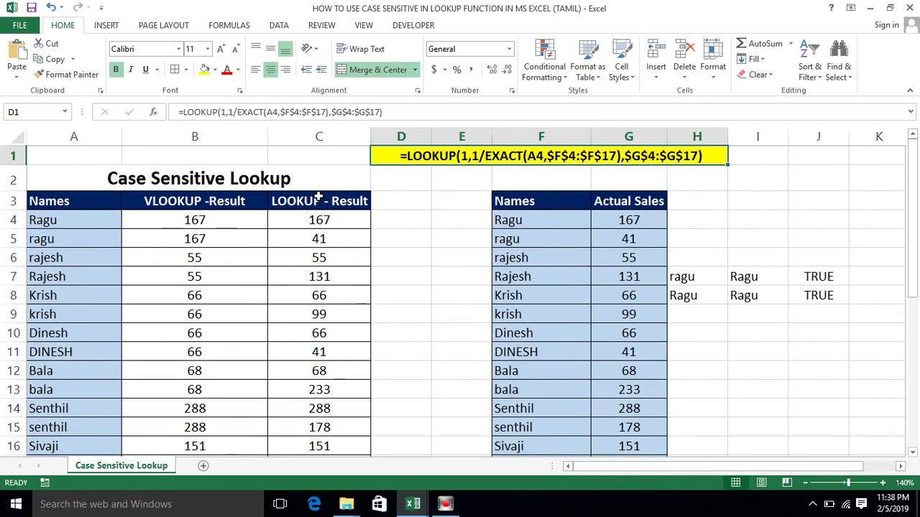
{"action": "key", "text": "ctrl+Down"}
{"action": "key", "text": "ctrl+Down"}
{"action": "key", "text": "Up"}
{"action": "key", "text": "ctrl+Up"}
{"action": "key", "text": "ctrl+Up"}
{"action": "scroll", "coordinate": [318, 195], "scroll_direction": "up", "scroll_amount": 1}
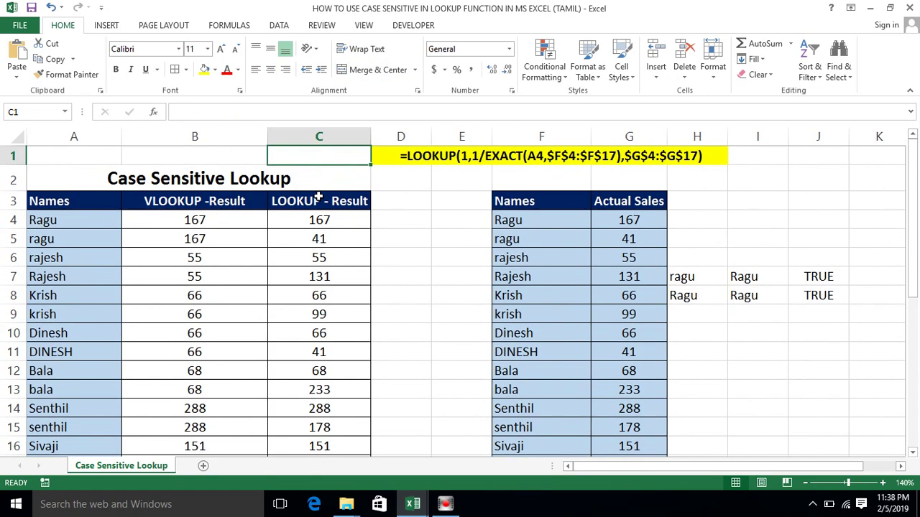
{"action": "key", "text": "Up"}
{"action": "key", "text": "Down"}
{"action": "key", "text": "Down"}
{"action": "key", "text": "Down"}
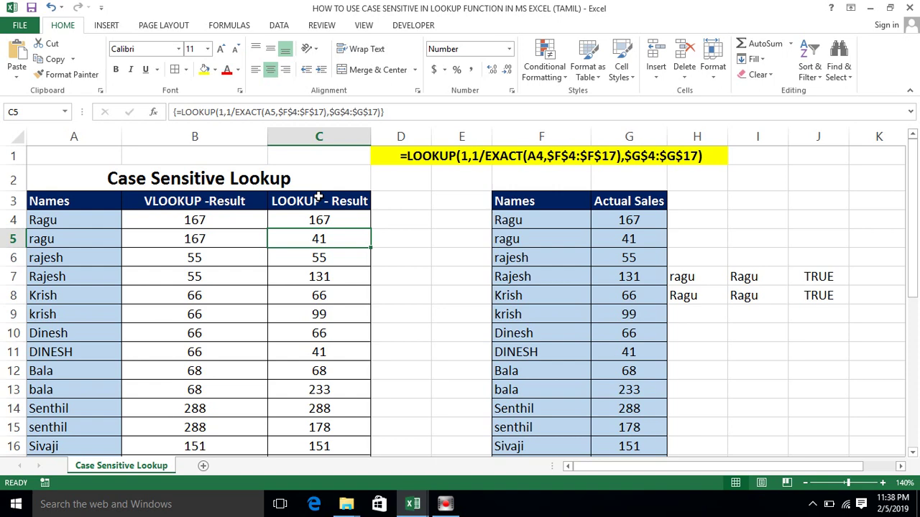
{"action": "left_click", "coordinate": [301, 178]}
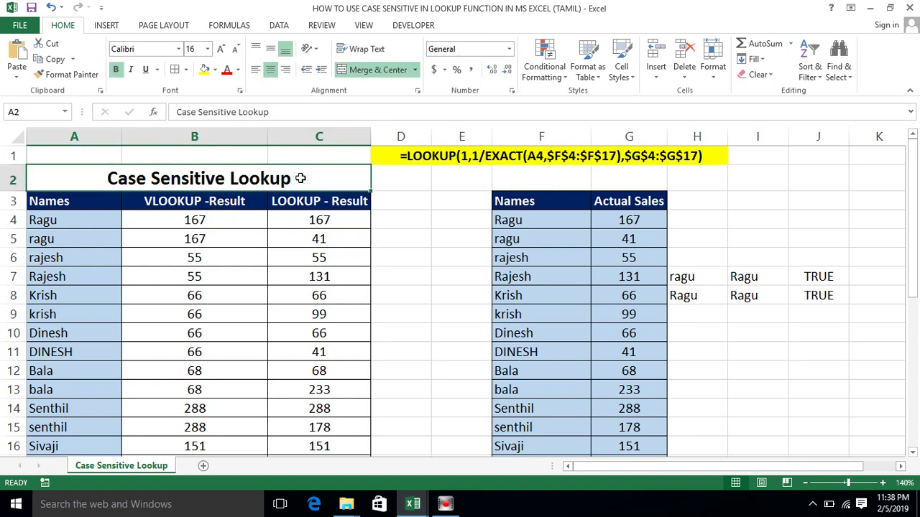